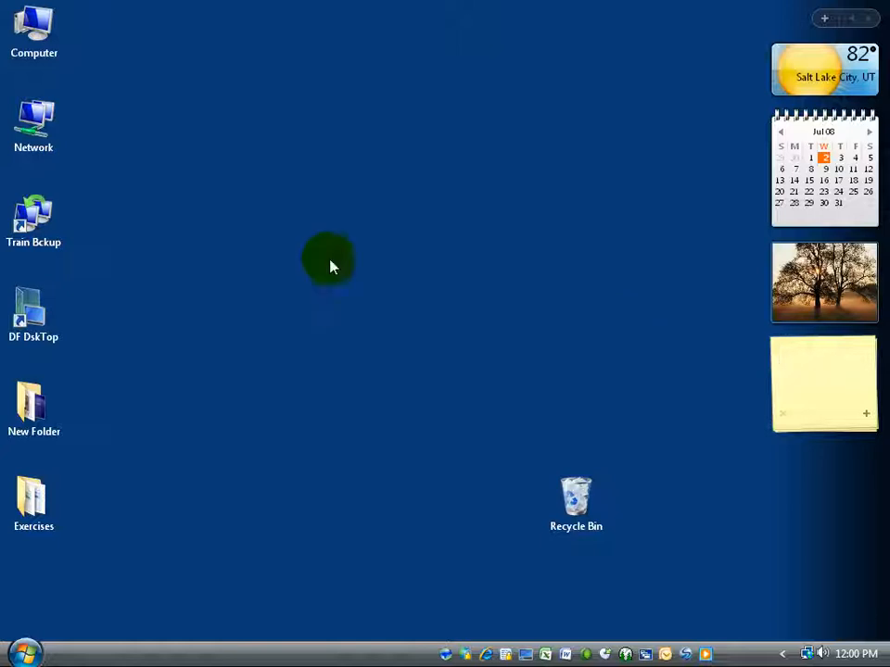
# Step: Examine the context options of the empty desktop, the Recycle Bin, the DF DskTop shortcut and New Folder
pyautogui.rightClick(332, 265)
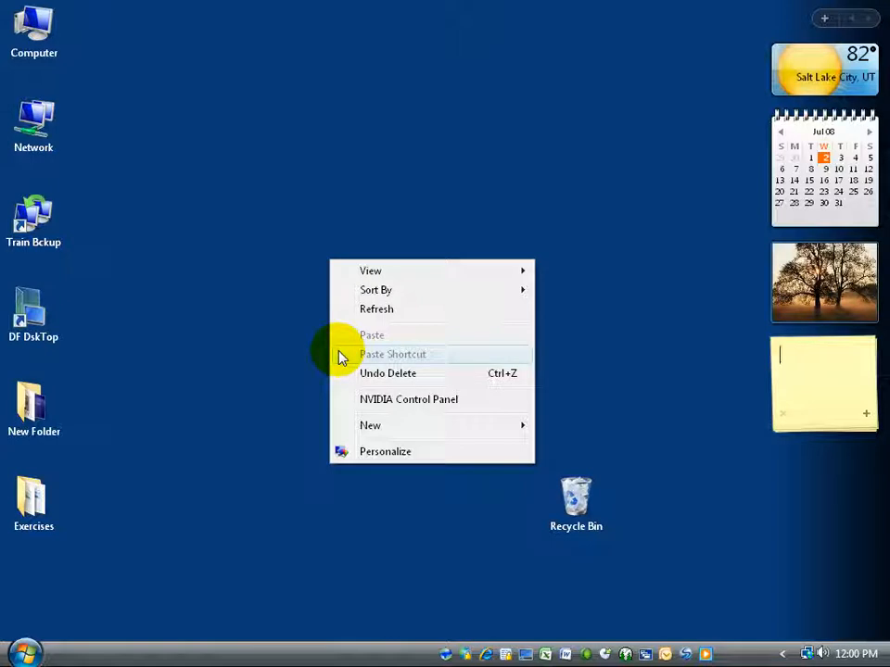
pyautogui.click(584, 503)
pyautogui.rightClick(584, 503)
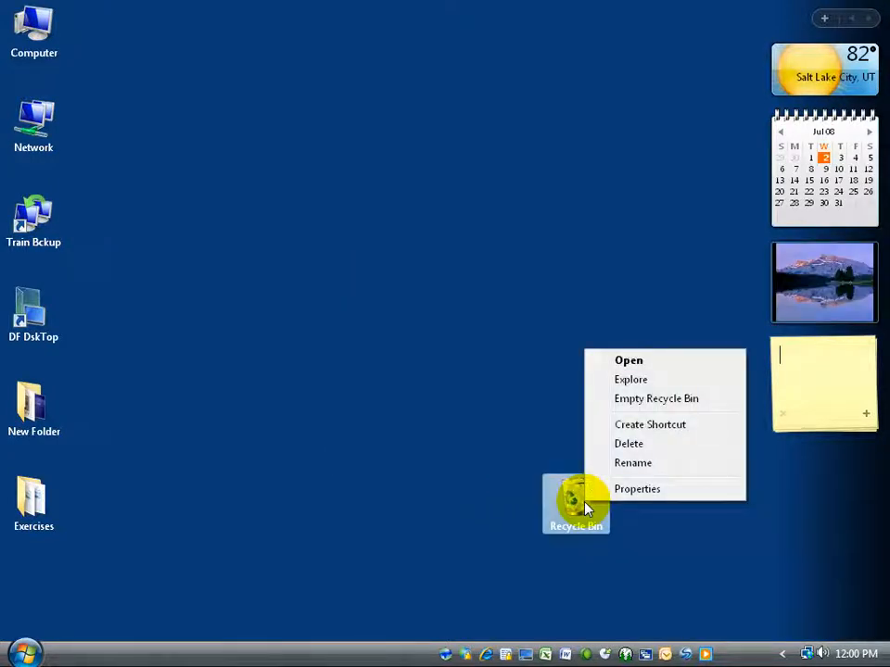
pyautogui.click(26, 301)
pyautogui.rightClick(26, 301)
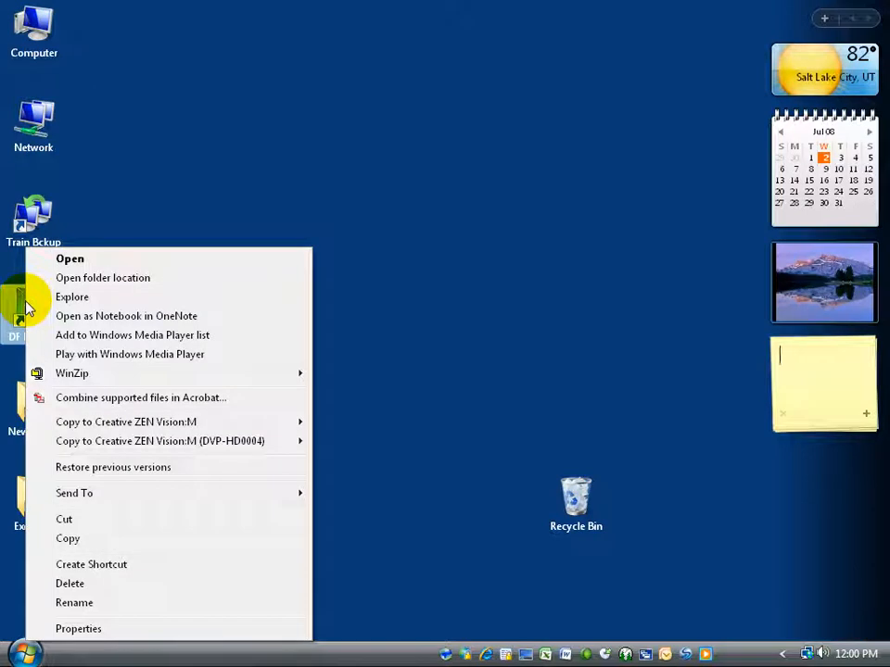
pyautogui.click(23, 408)
pyautogui.rightClick(22, 408)
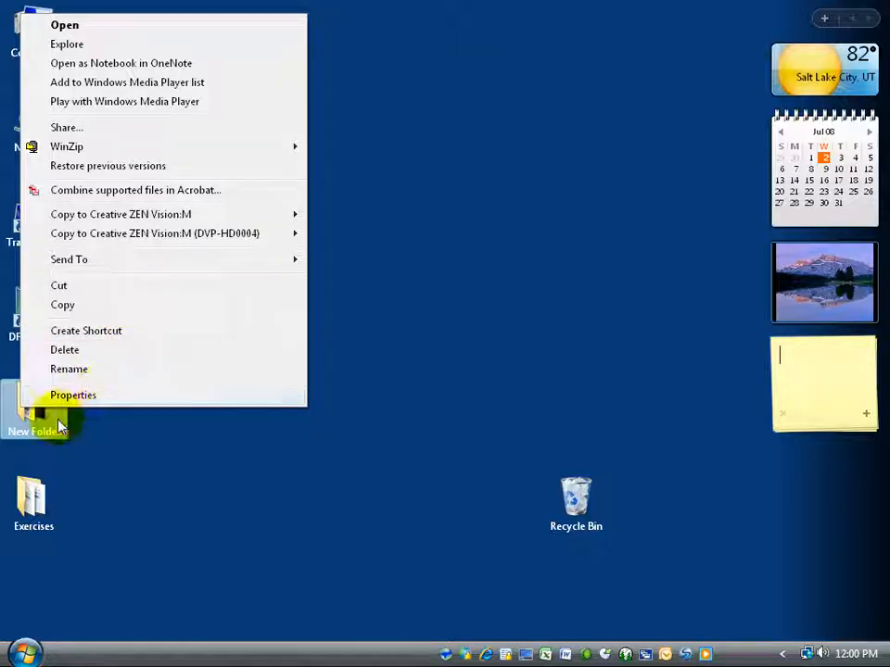
pyautogui.click(313, 489)
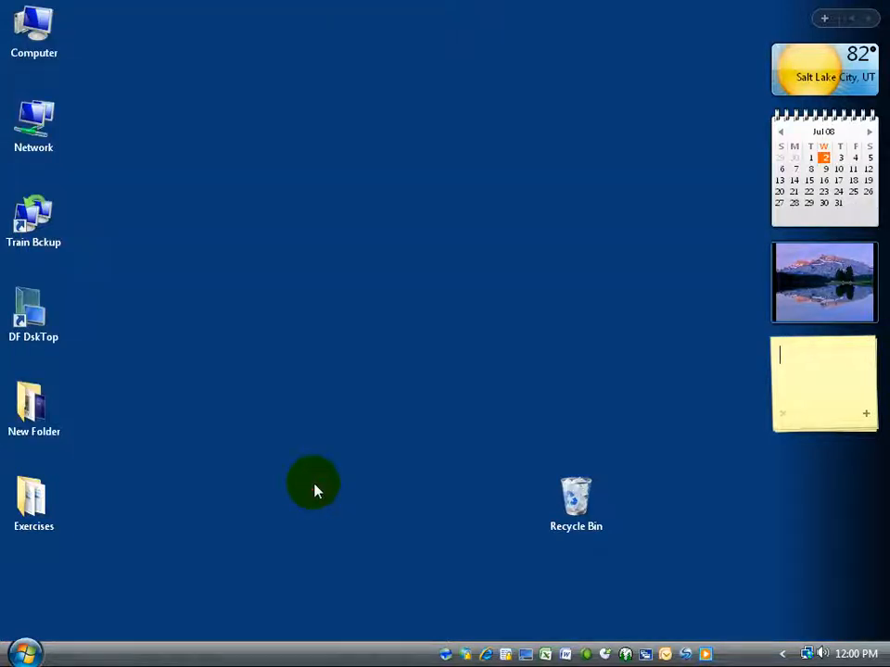
# Step: Launch Calculator from the Accessories group of the installed programs and close it again
pyautogui.click(26, 657)
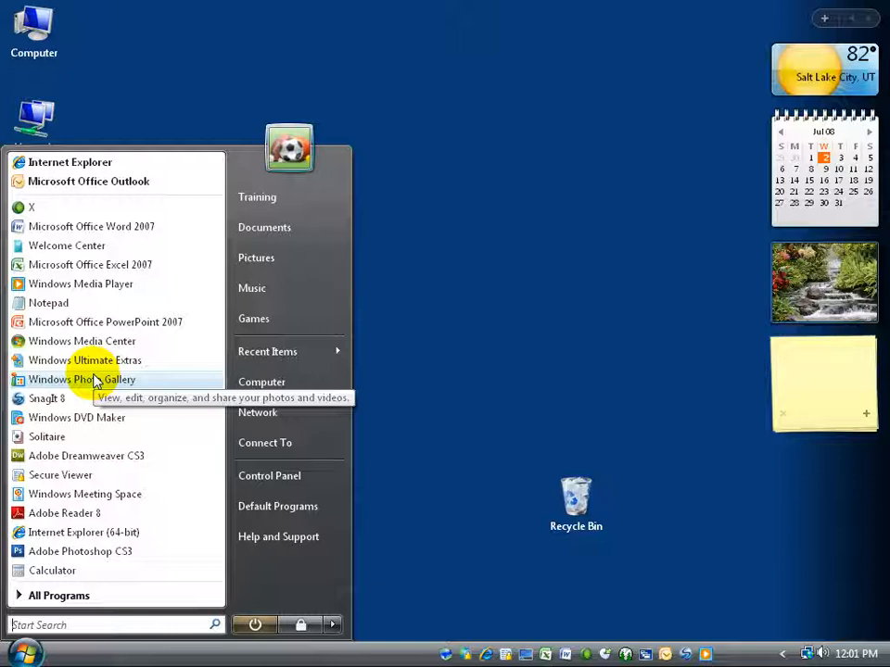
pyautogui.click(62, 598)
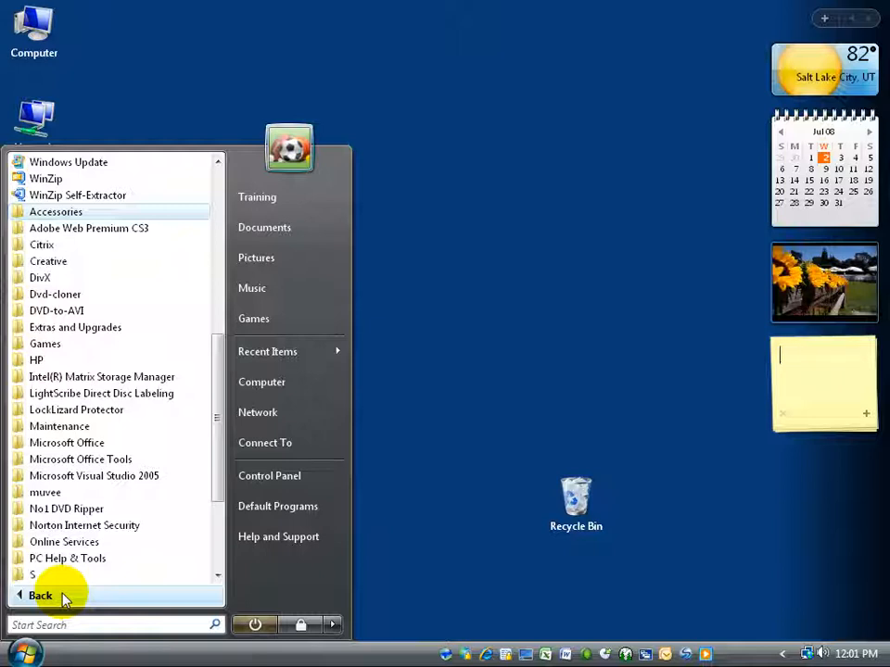
pyautogui.click(52, 600)
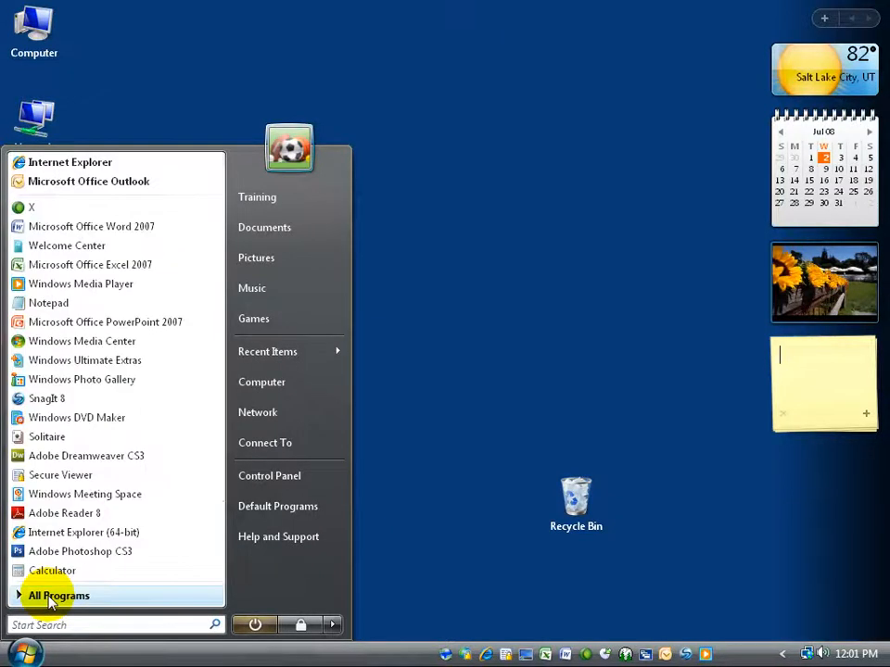
pyautogui.click(50, 599)
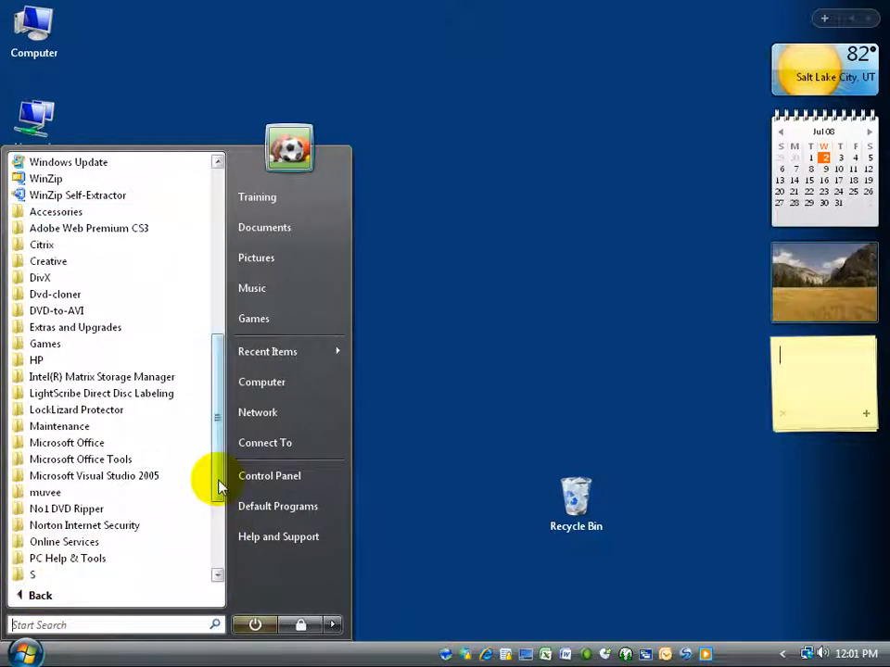
pyautogui.moveTo(215, 421); pyautogui.dragTo(231, 390)
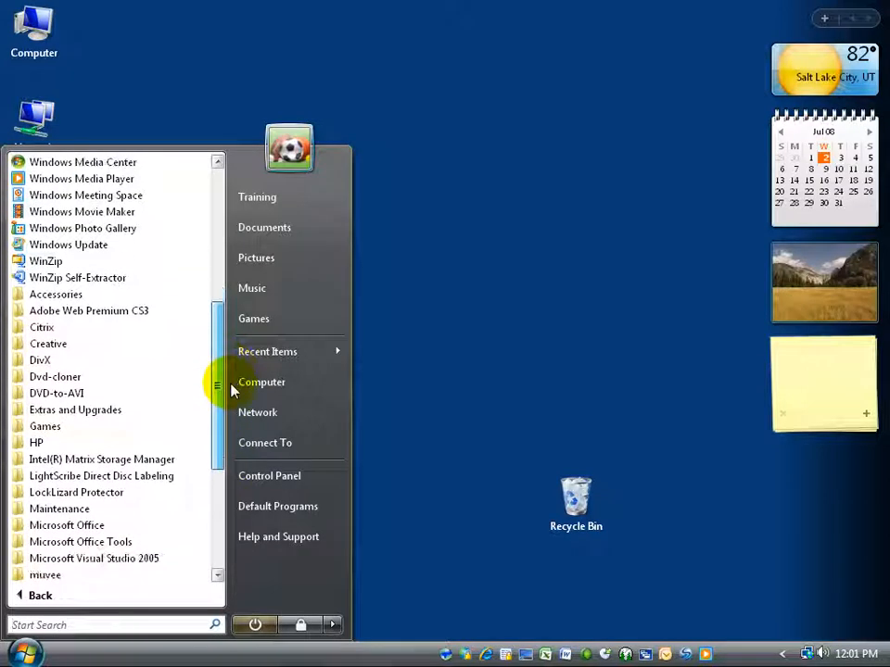
pyautogui.click(55, 297)
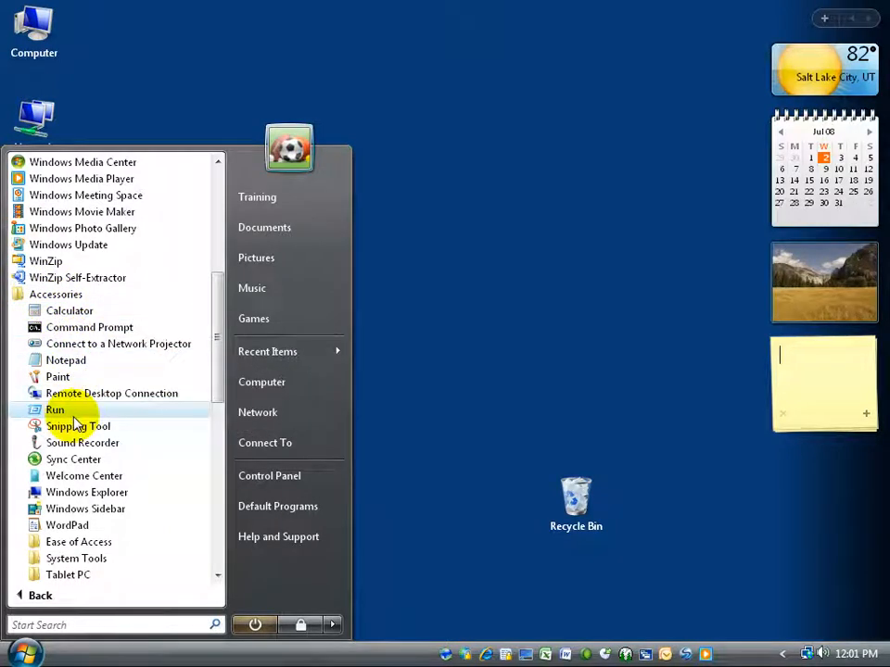
pyautogui.click(78, 313)
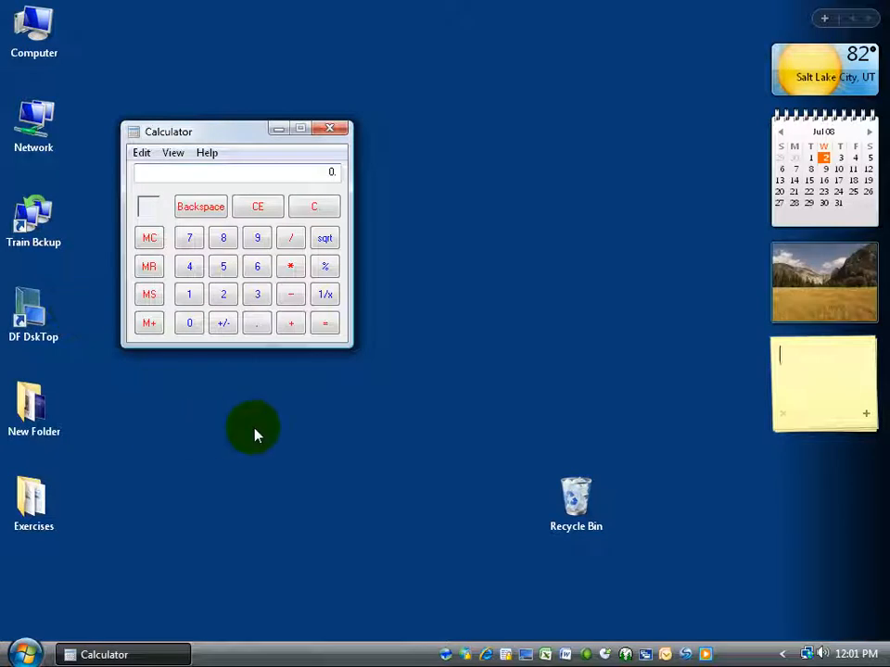
pyautogui.click(332, 130)
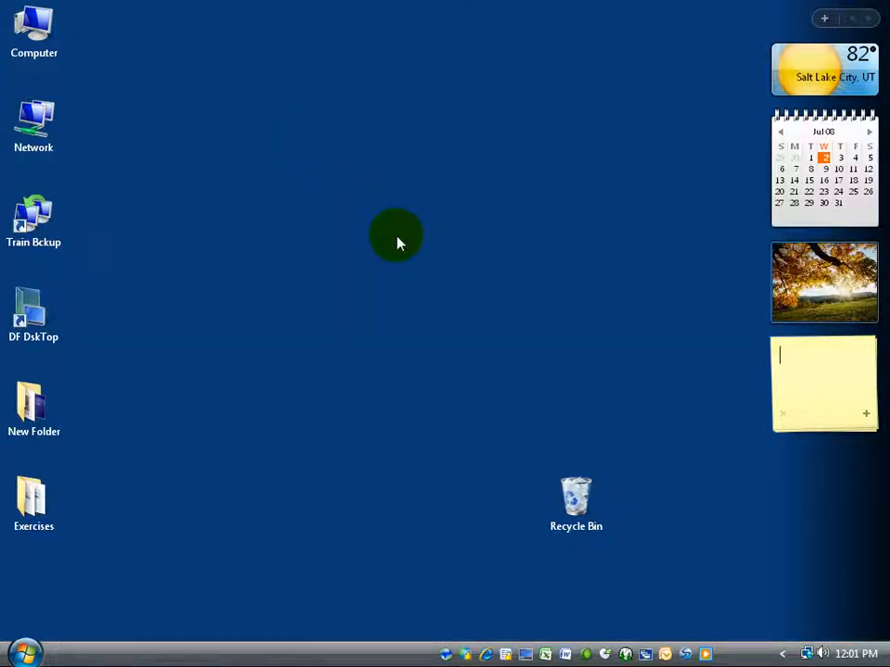
pyautogui.rightClick(396, 243)
pyautogui.click(288, 303)
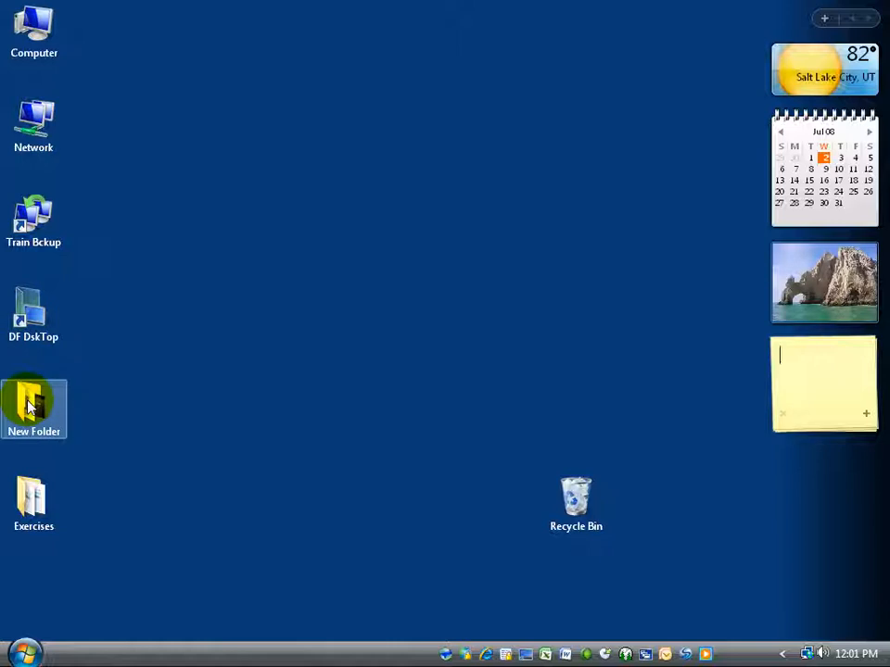
# Step: Open the Exercises folder on the desktop and maximize its window
pyautogui.doubleClick(33, 501)
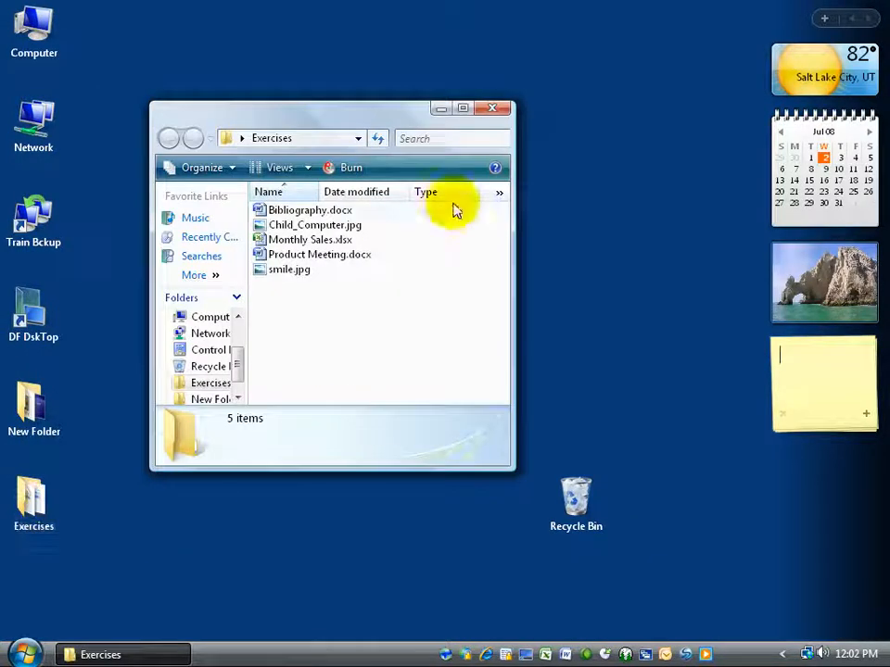
pyautogui.click(462, 108)
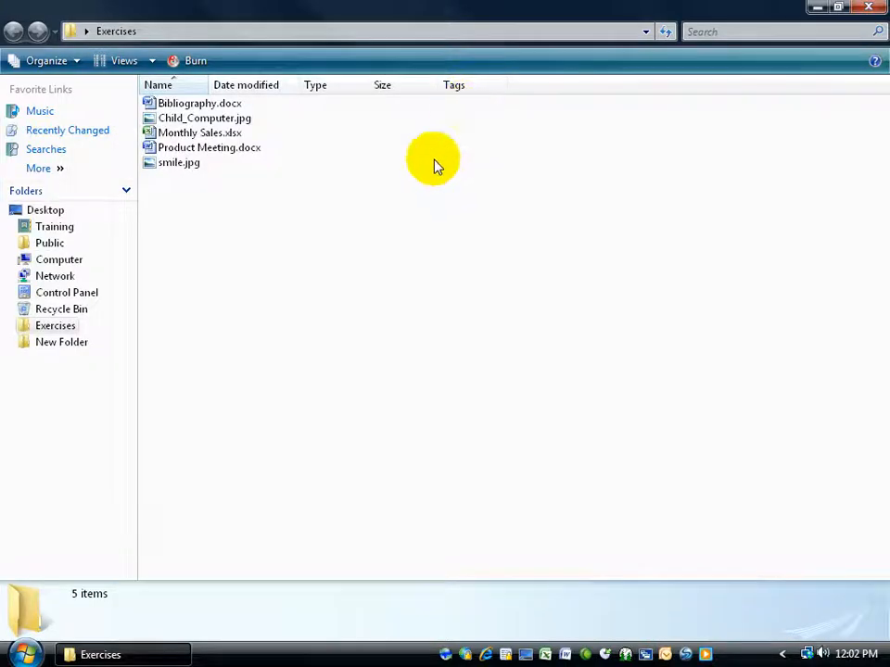
# Step: Go up from Exercises to the Desktop level through the folder path, and reopen the Exercises folder
pyautogui.click(86, 33)
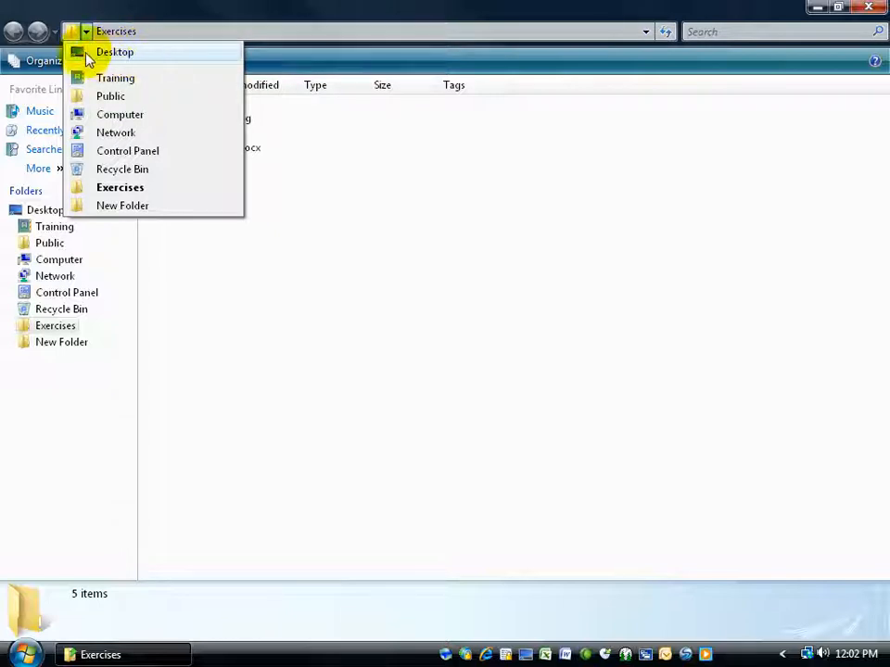
pyautogui.click(132, 36)
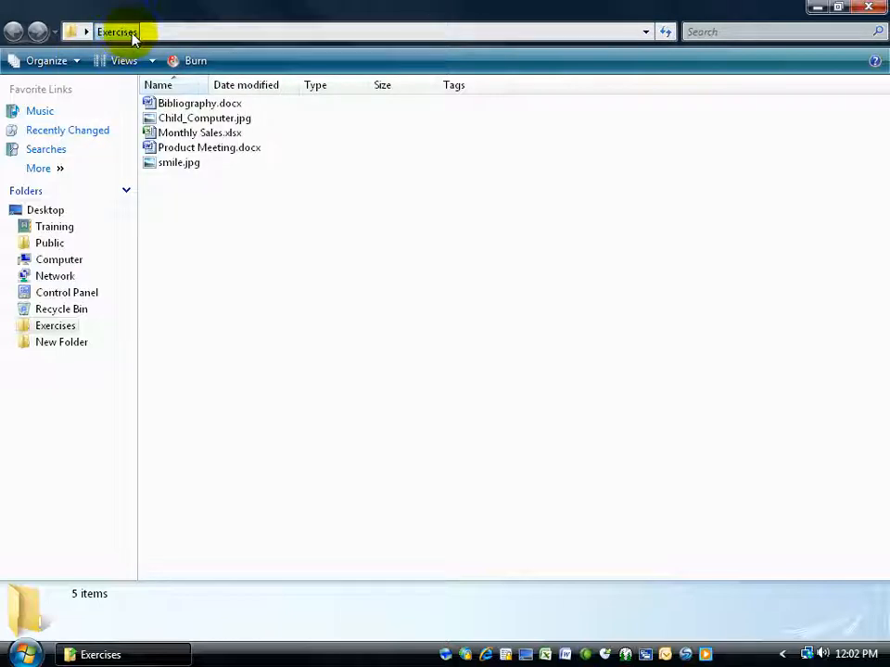
pyautogui.click(85, 32)
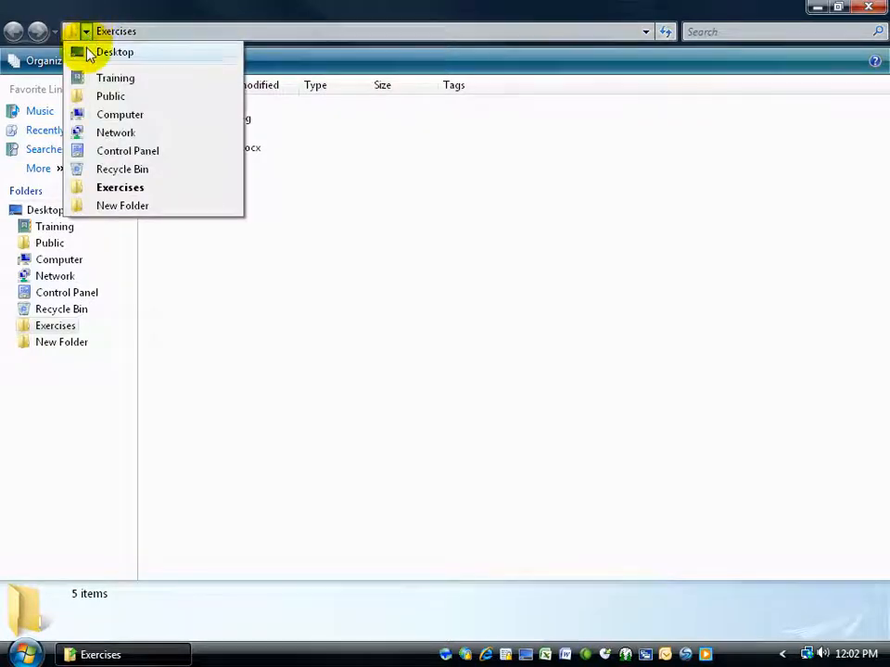
pyautogui.click(90, 54)
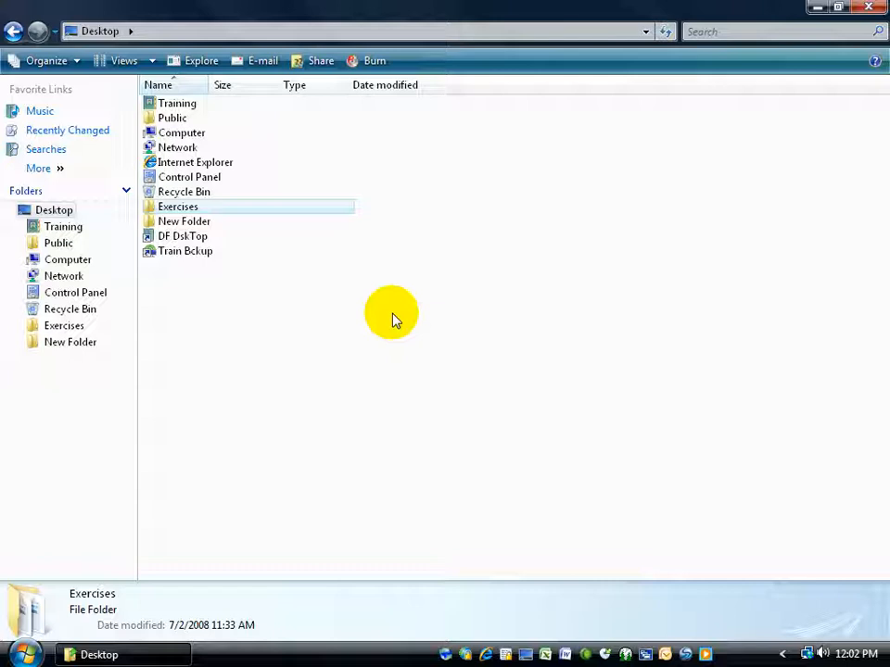
pyautogui.doubleClick(176, 213)
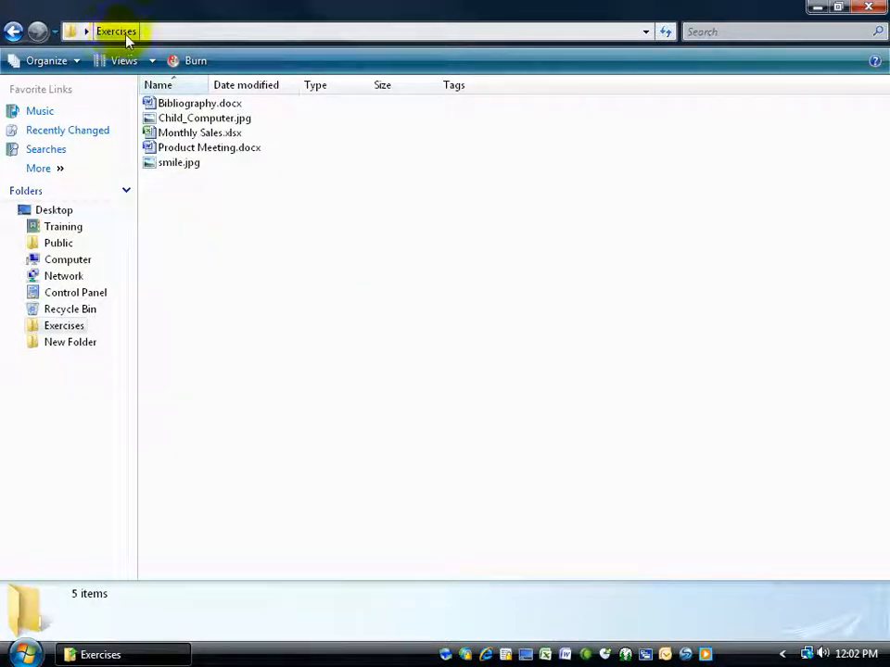
# Step: Create a new folder named "something else" inside the Exercises folder
pyautogui.rightClick(183, 205)
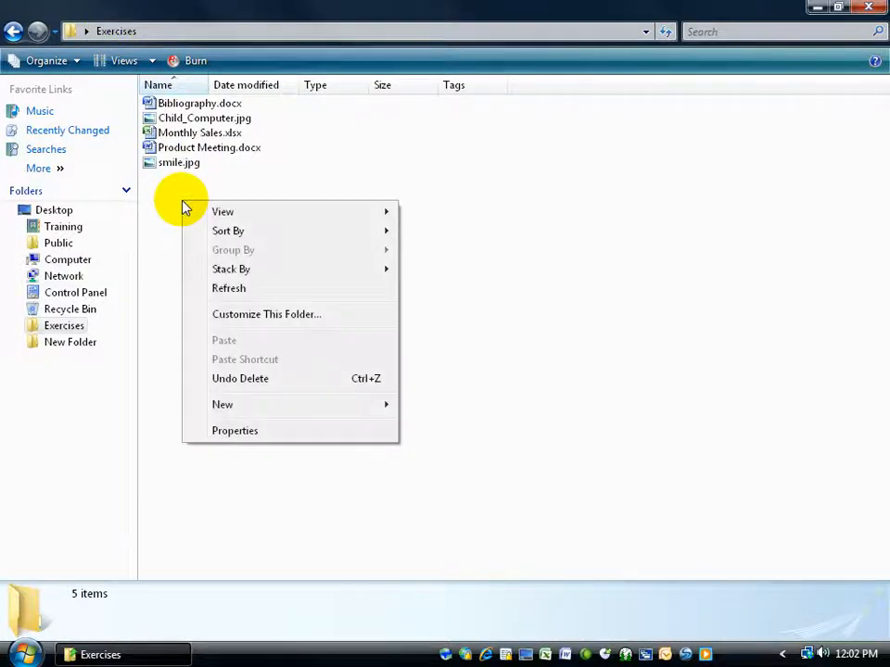
pyautogui.moveTo(249, 408)
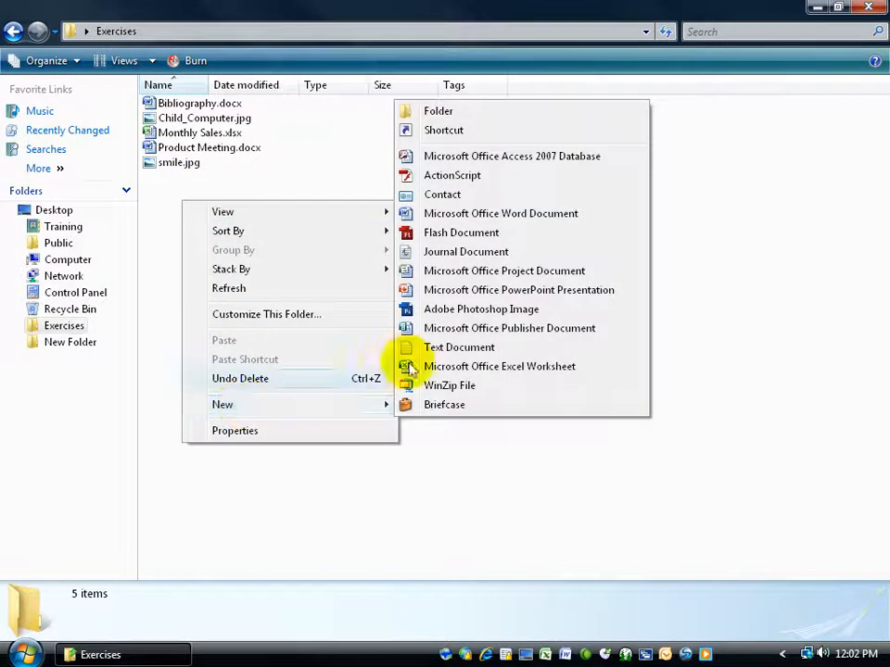
pyautogui.click(433, 112)
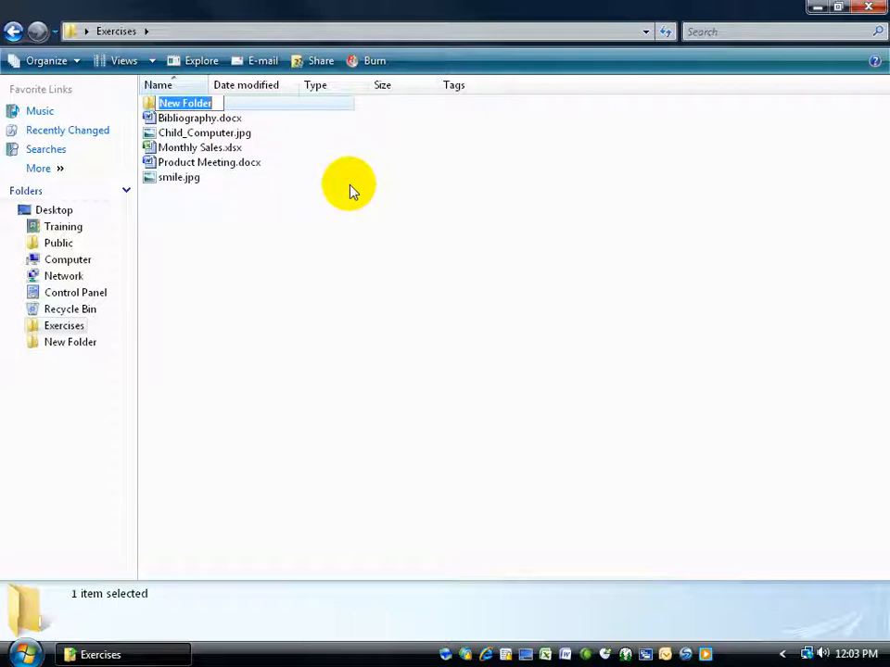
pyautogui.write('some')
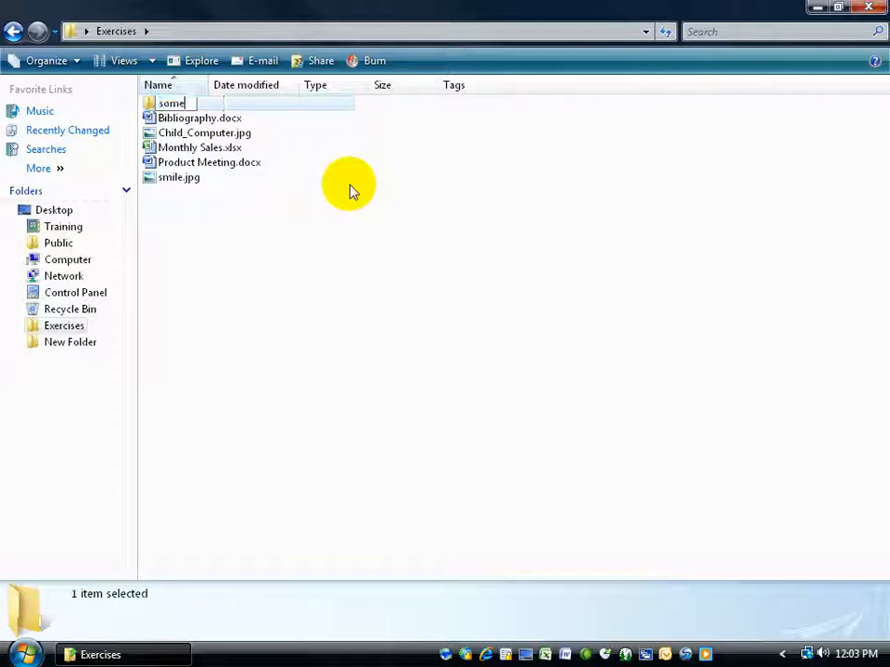
pyautogui.write('thing else')
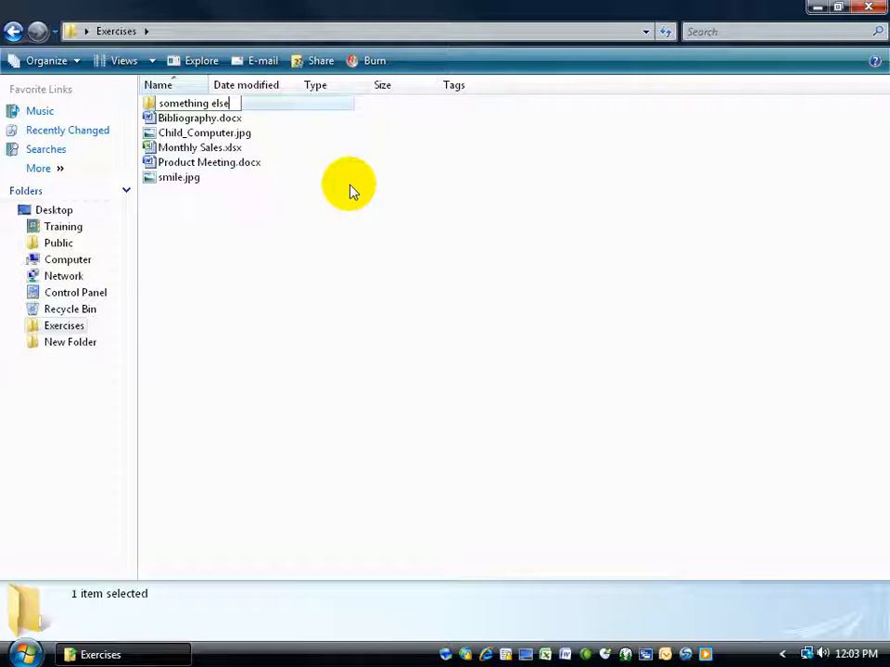
pyautogui.press('Return')
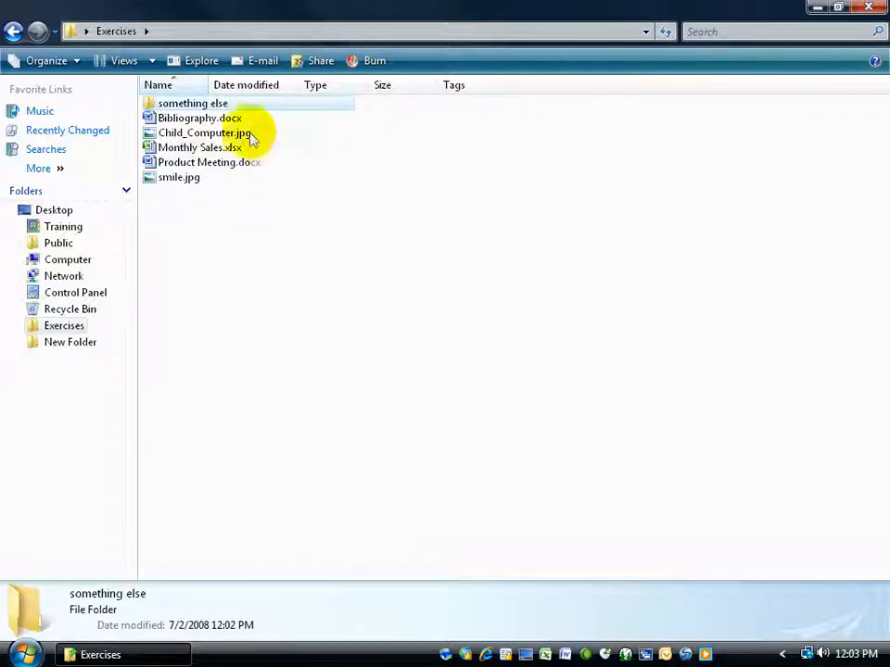
# Step: Enter the "something else" folder, go back up the path through Exercises to Desktop, and view Desktop's list of sublocations
pyautogui.doubleClick(215, 107)
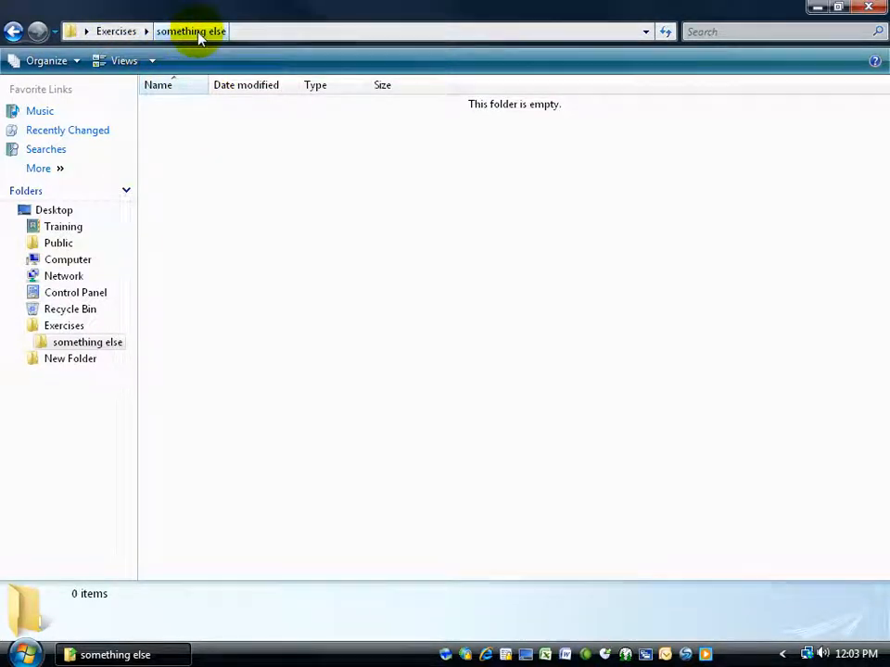
pyautogui.click(119, 35)
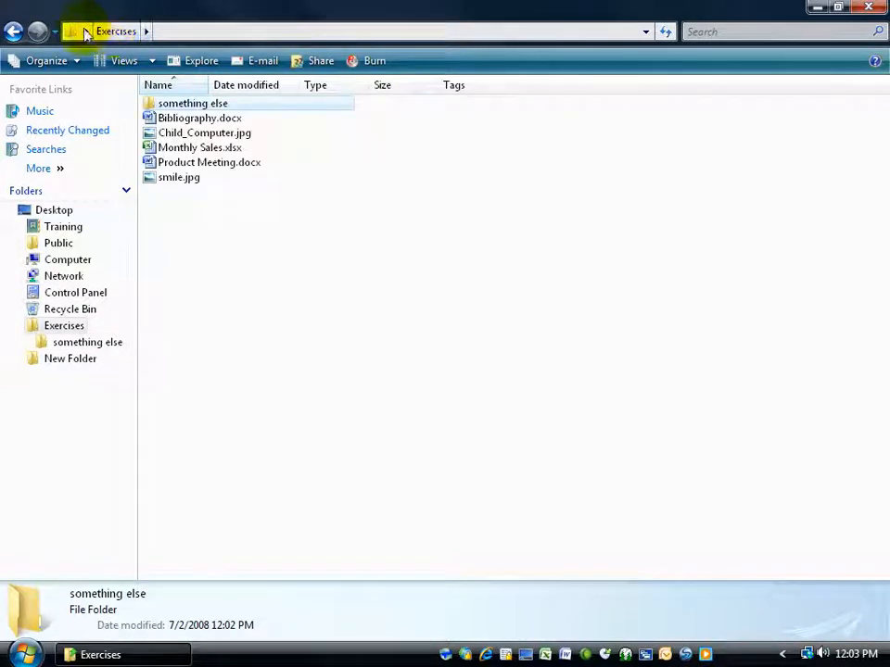
pyautogui.click(83, 33)
pyautogui.click(97, 53)
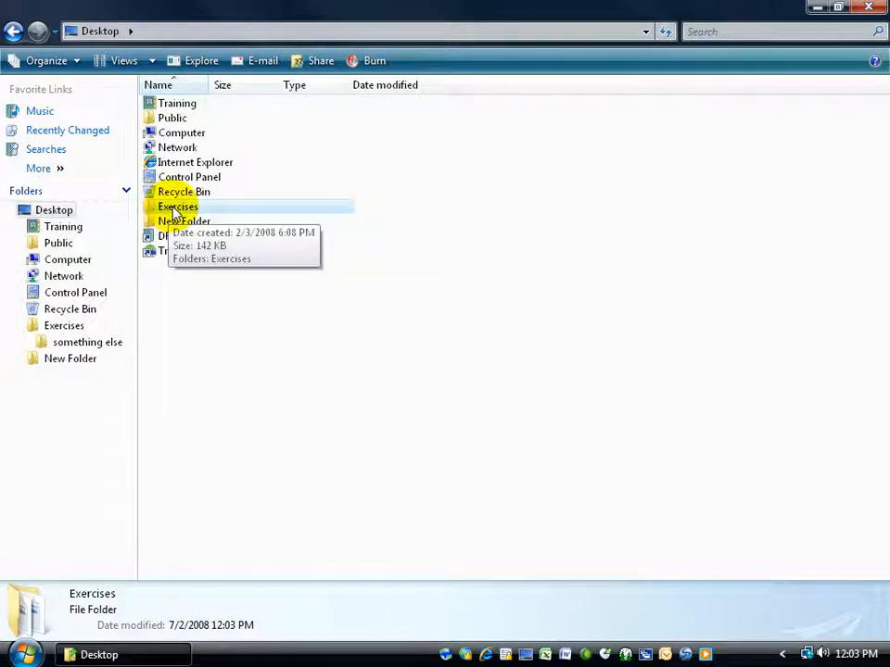
pyautogui.click(131, 31)
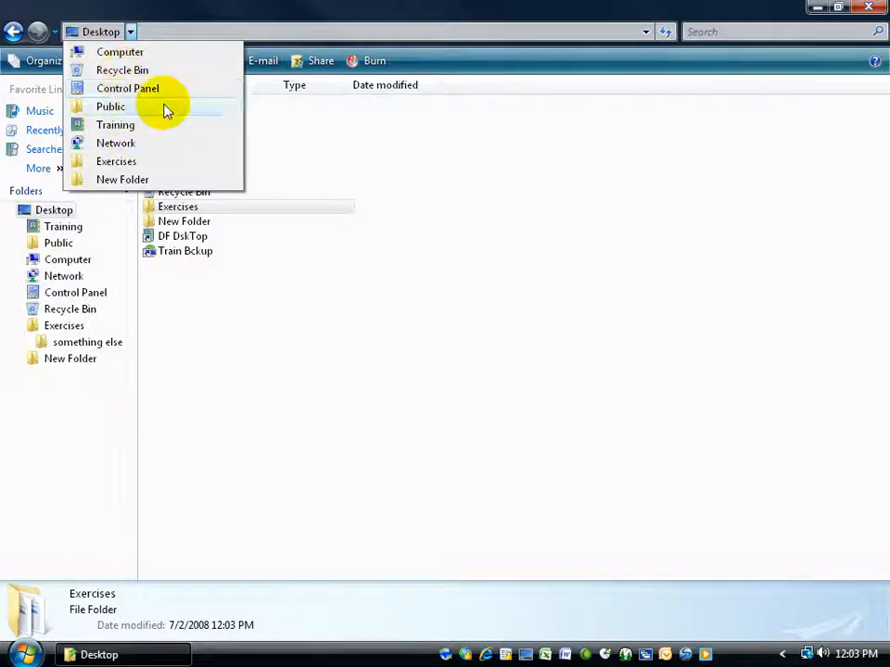
pyautogui.click(234, 345)
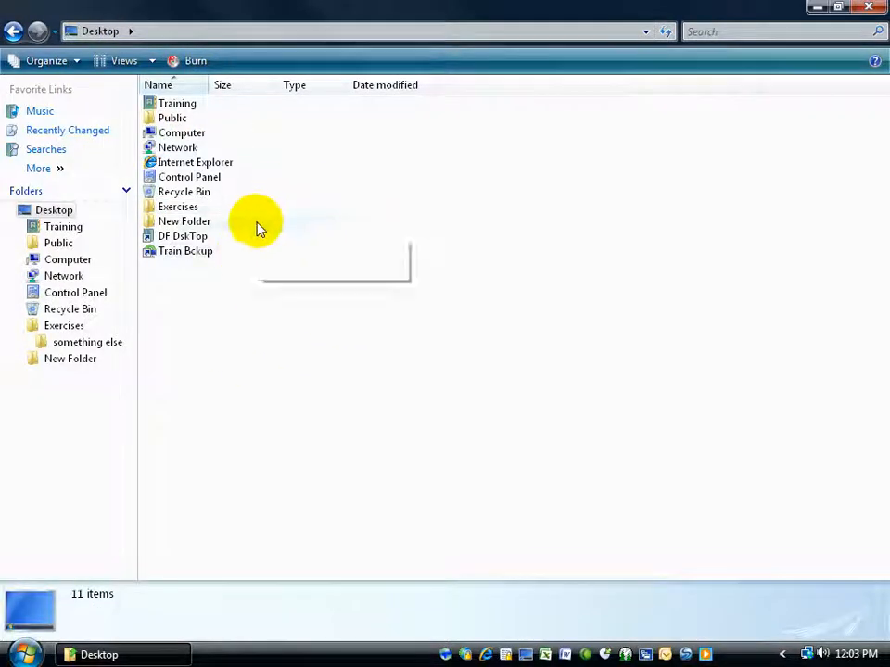
# Step: Open the "something else" folder inside Exercises and show the list of previously visited locations
pyautogui.doubleClick(190, 211)
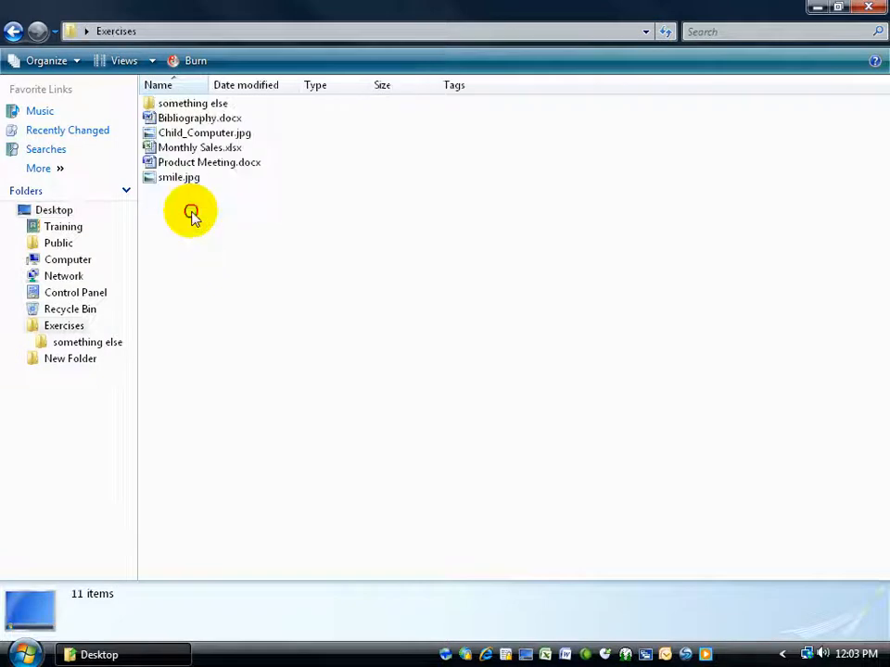
pyautogui.doubleClick(189, 100)
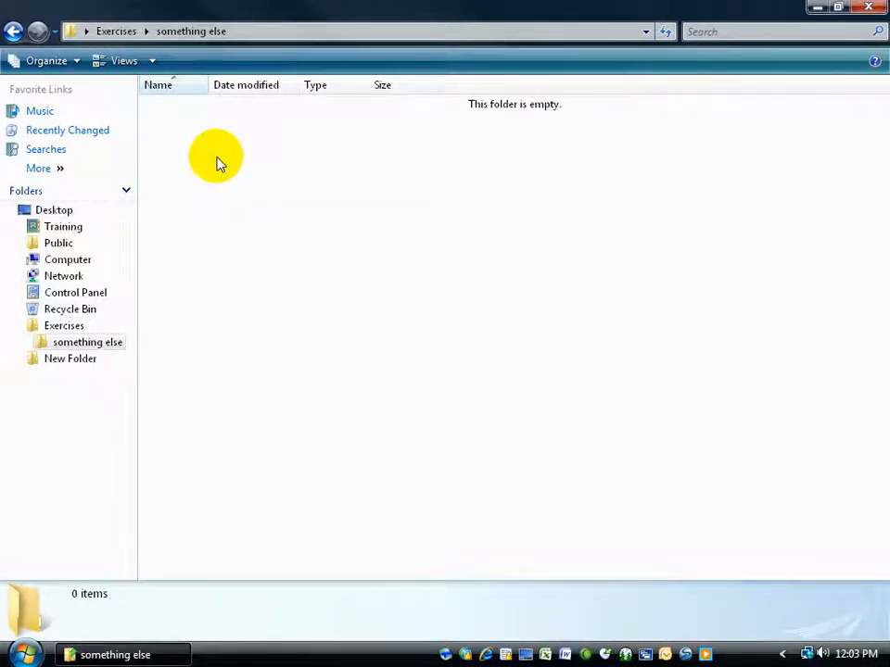
pyautogui.click(646, 34)
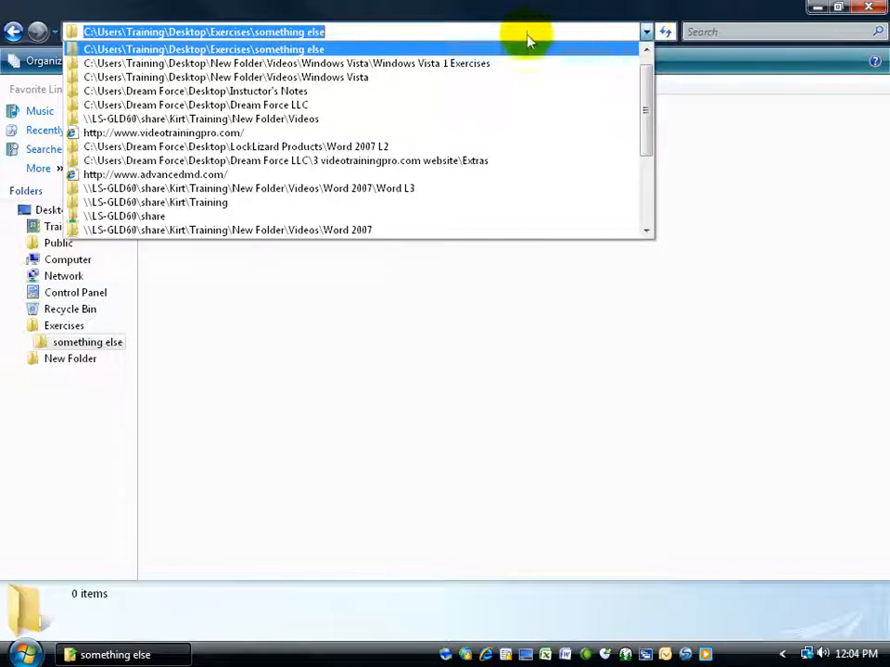
# Step: Display the full text path of the "something else" folder, and return to the segmented path by selecting the folder in the folder tree
pyautogui.click(293, 51)
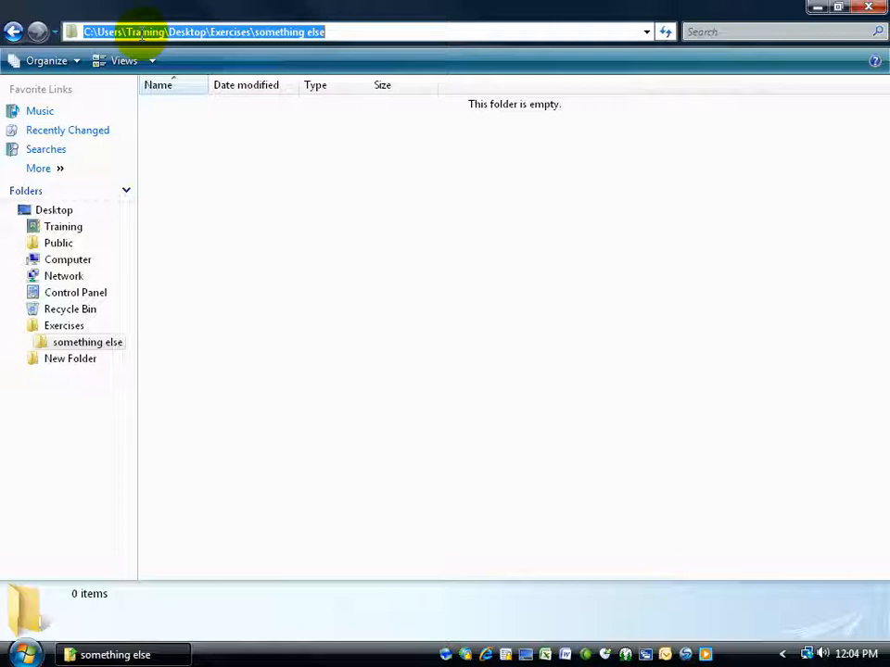
pyautogui.click(141, 33)
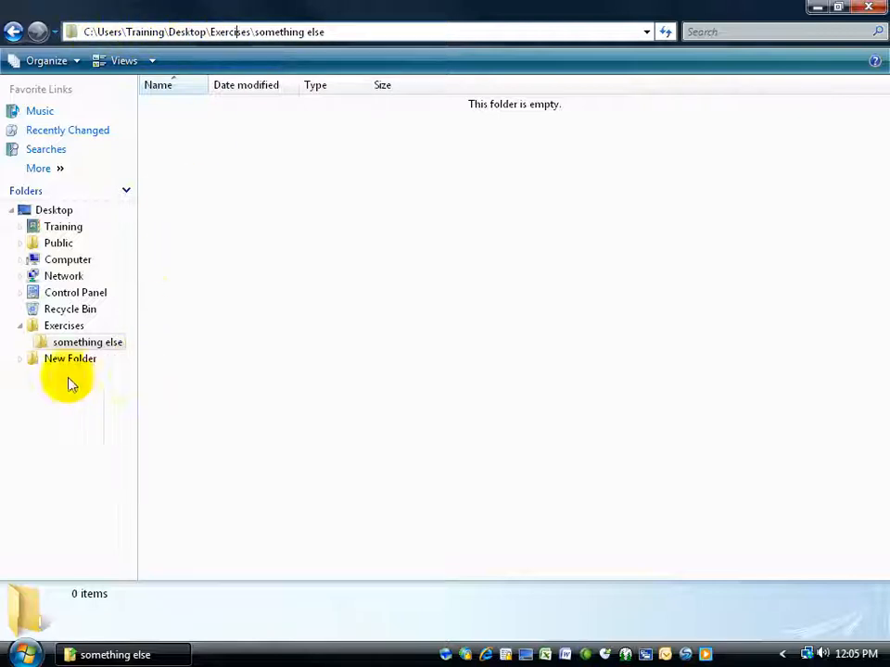
pyautogui.click(90, 351)
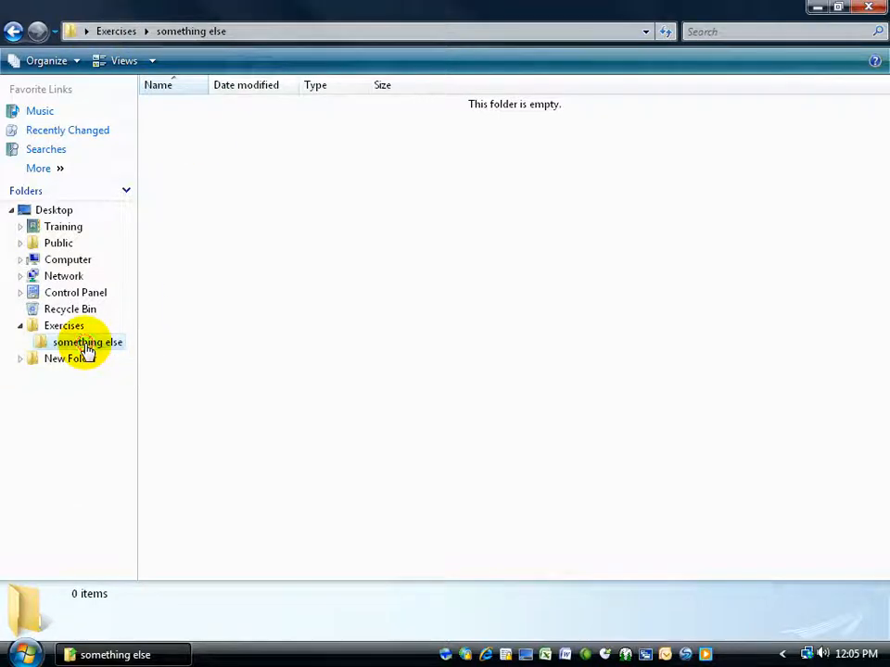
# Step: View the subfolders of Exercises from the folder path, and go up to the Desktop level through it
pyautogui.click(146, 32)
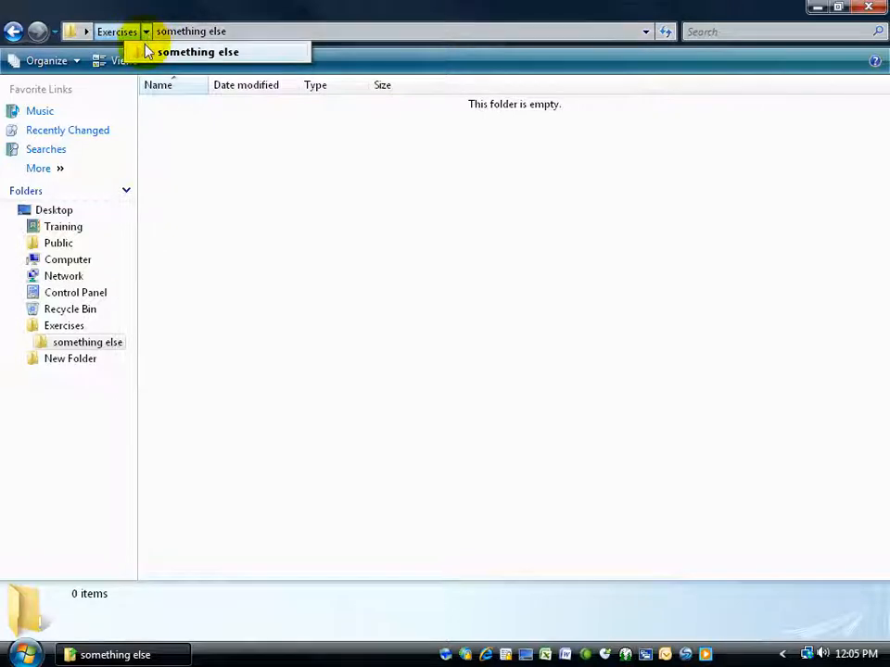
pyautogui.click(83, 31)
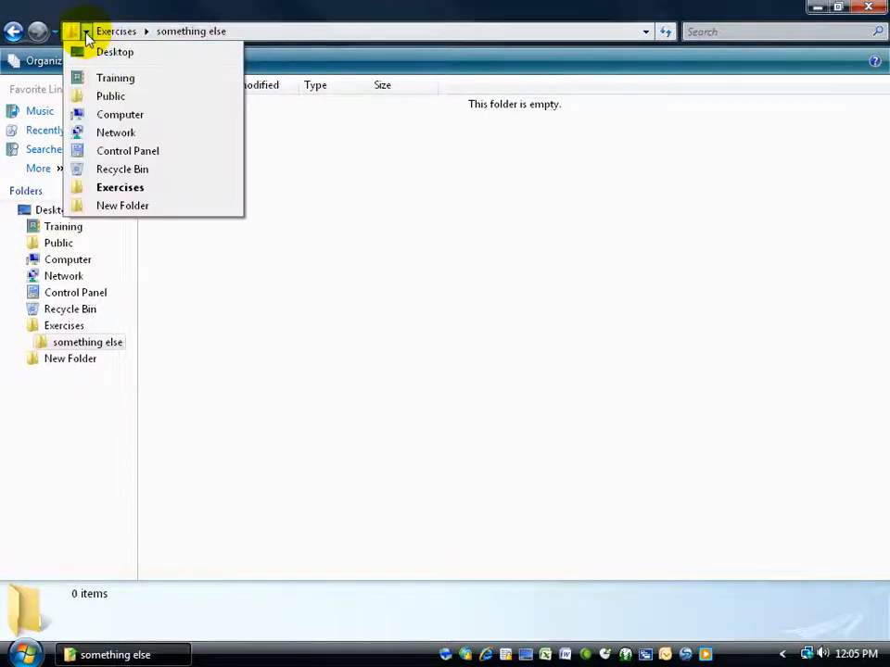
pyautogui.click(102, 52)
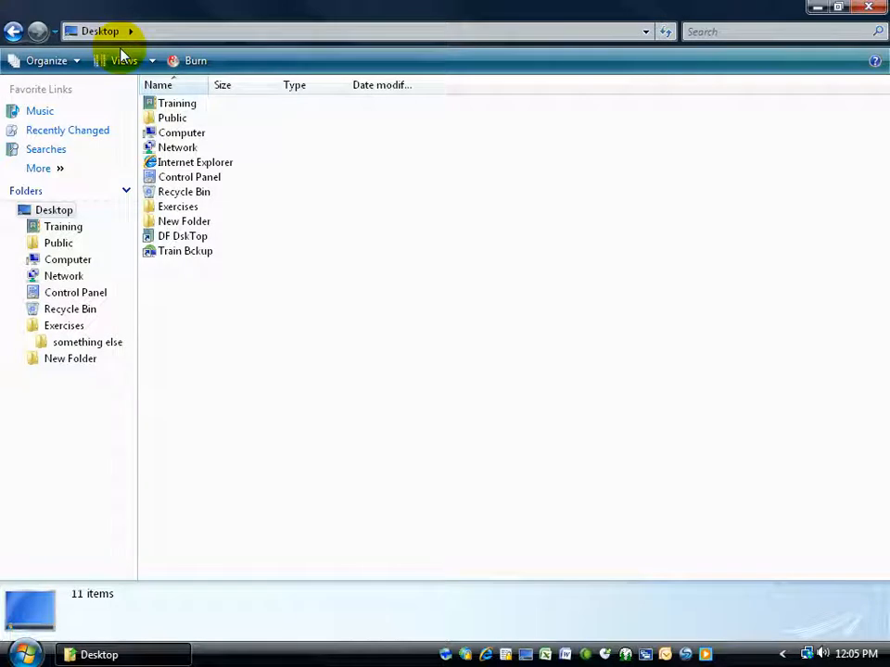
# Step: Turn on the classic menu bar in the window's layout options
pyautogui.click(79, 61)
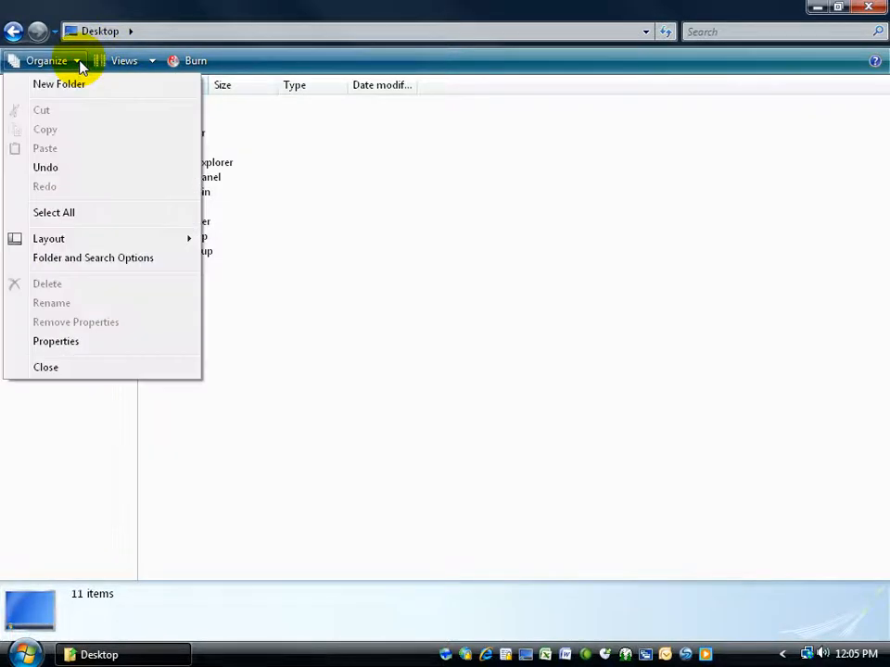
pyautogui.moveTo(94, 240)
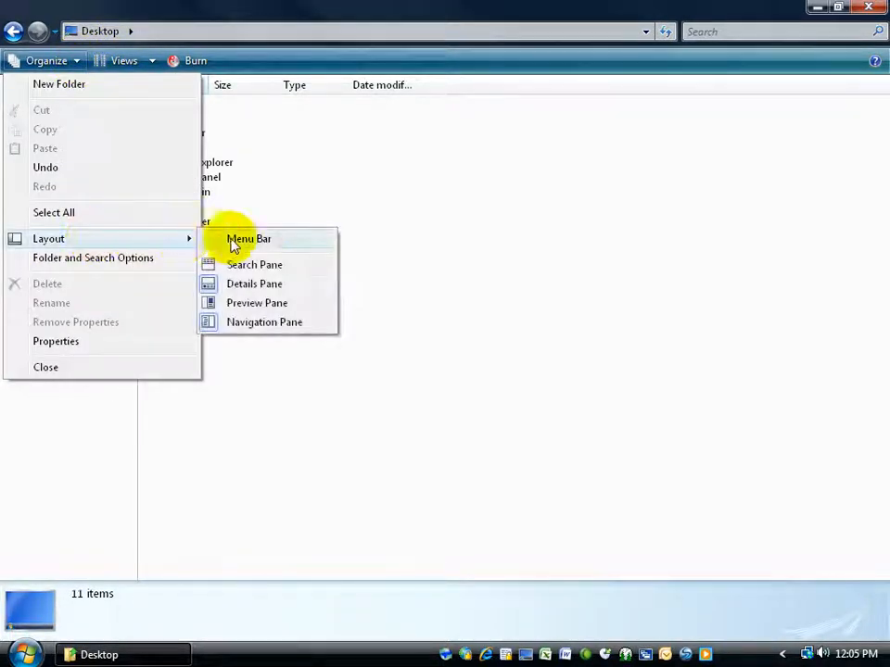
pyautogui.click(261, 245)
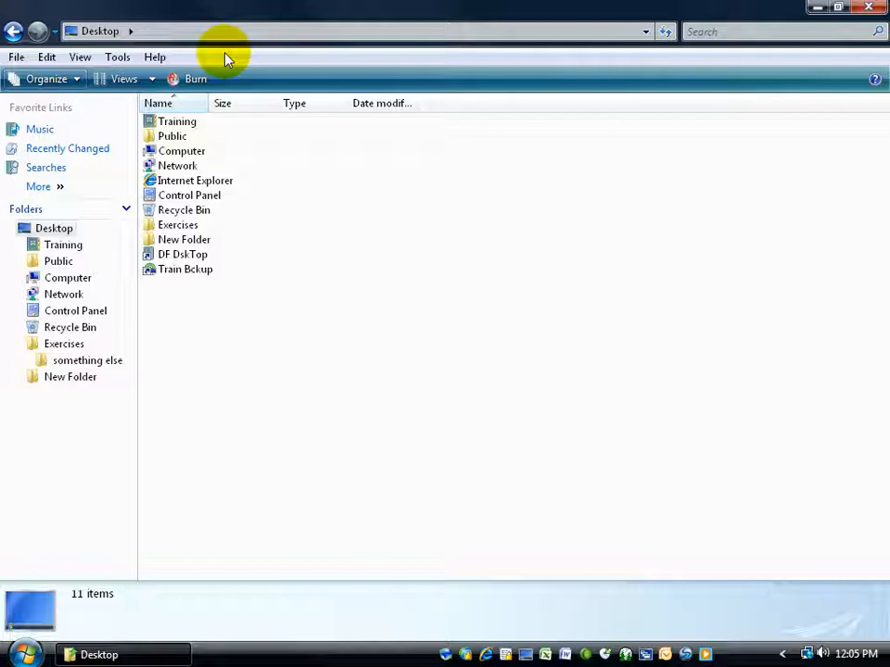
# Step: Look through the File, Edit, Tools and Help commands on the classic menu bar
pyautogui.click(16, 58)
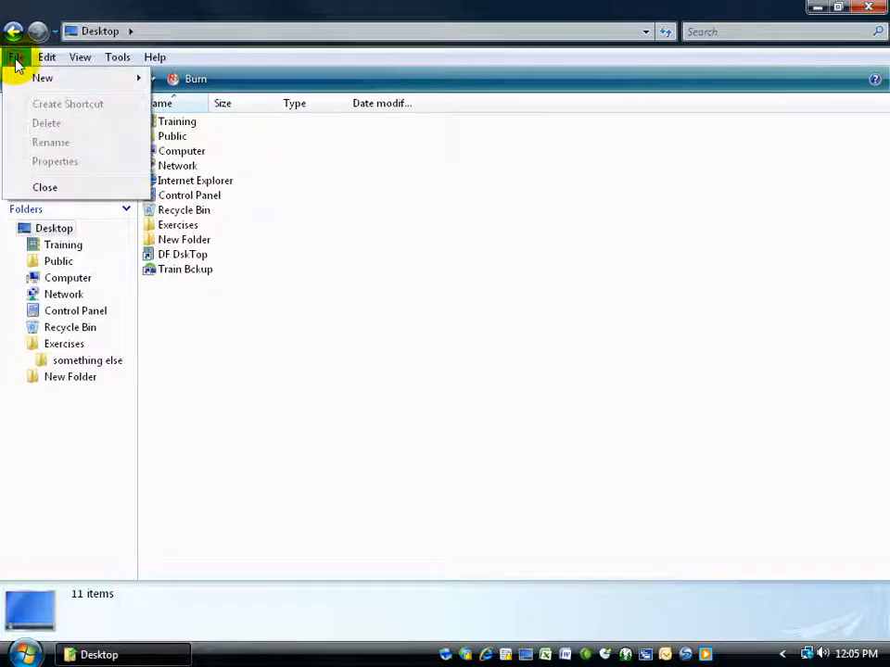
pyautogui.moveTo(154, 57)
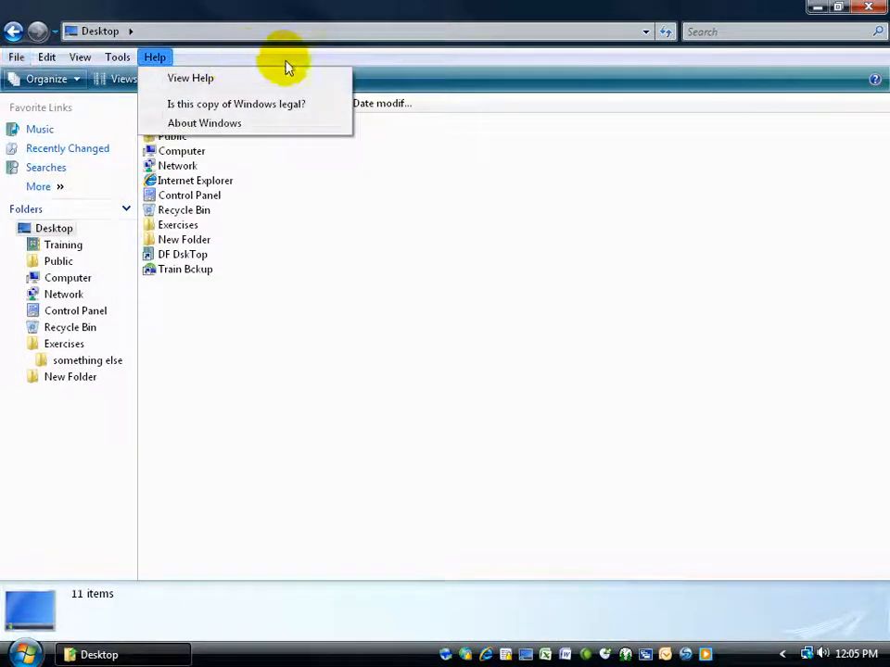
pyautogui.click(576, 218)
pyautogui.click(46, 58)
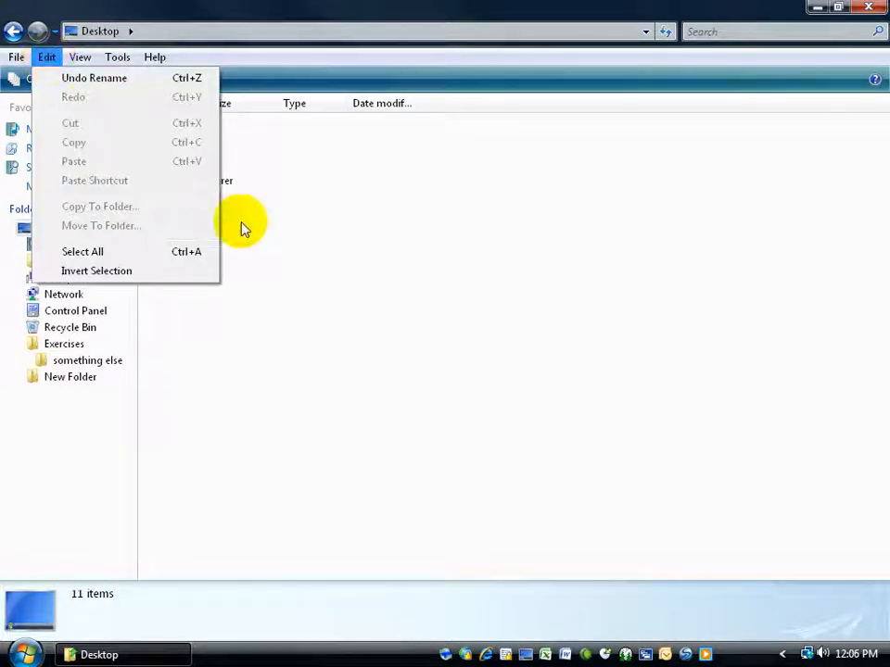
pyautogui.click(81, 58)
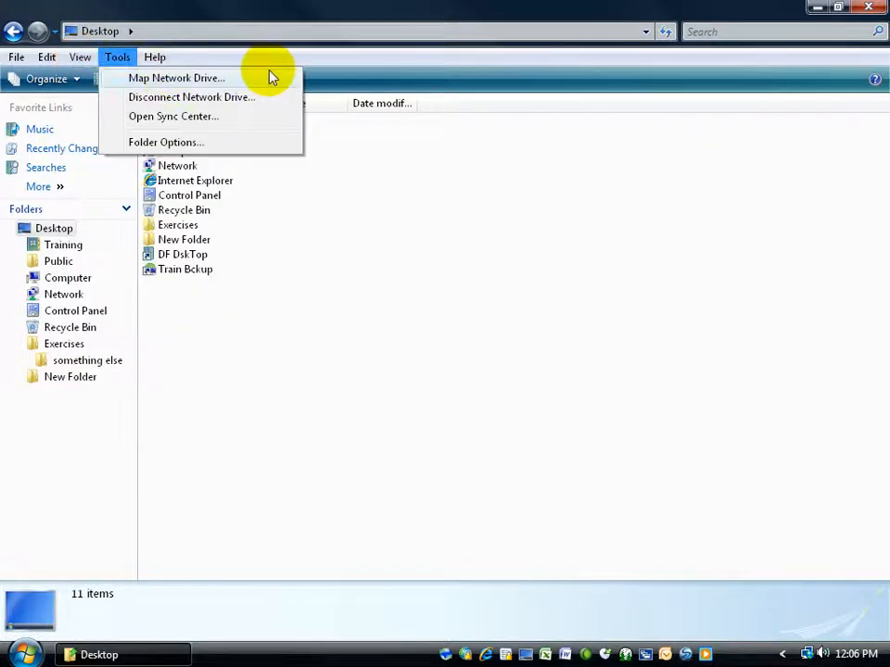
pyautogui.click(362, 77)
# Step: Compare the icon display options with the classic View commands, and look over the Tools and Help commands again
pyautogui.click(150, 80)
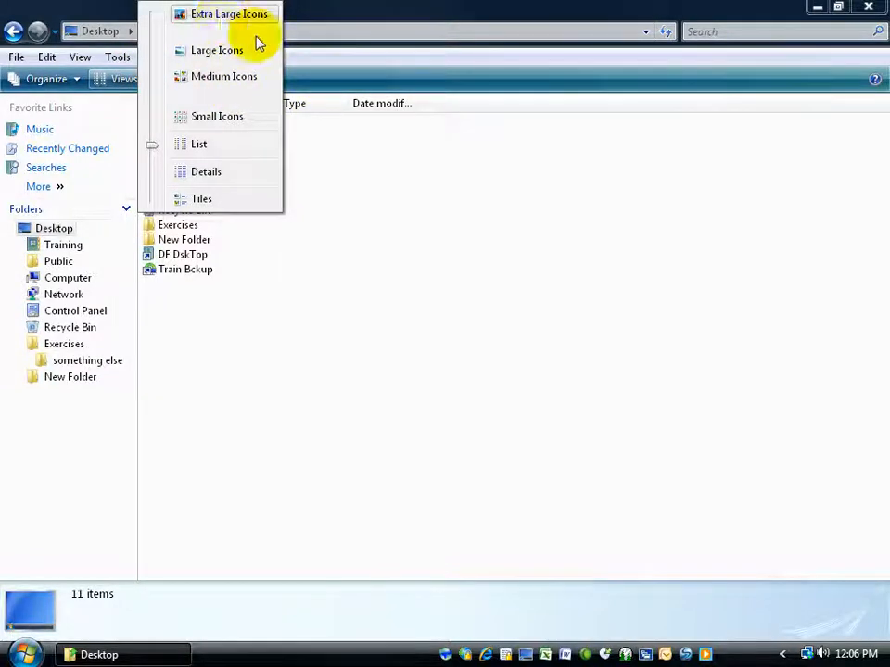
pyautogui.click(119, 57)
pyautogui.click(80, 57)
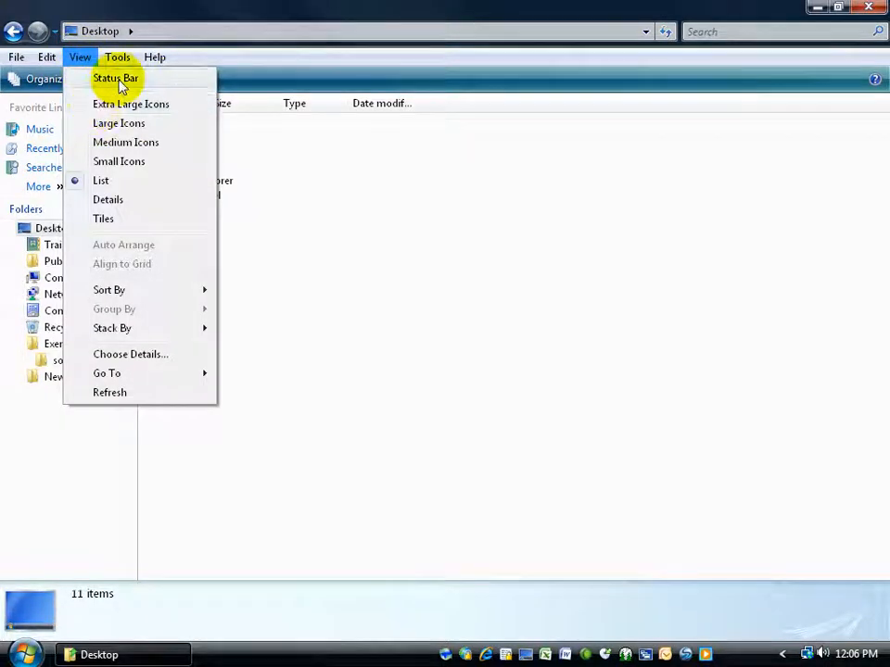
pyautogui.moveTo(122, 59)
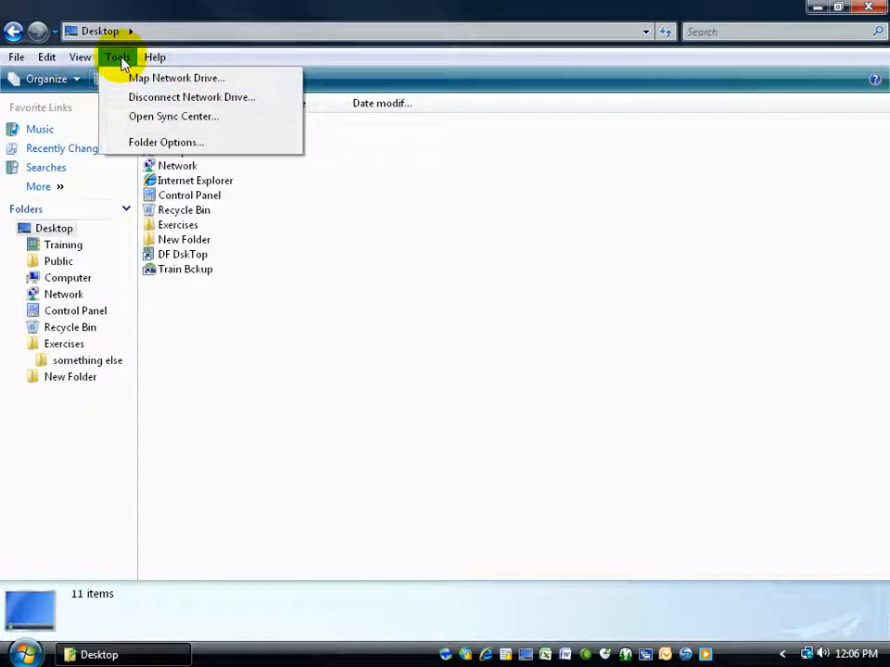
pyautogui.moveTo(153, 55)
pyautogui.click(455, 100)
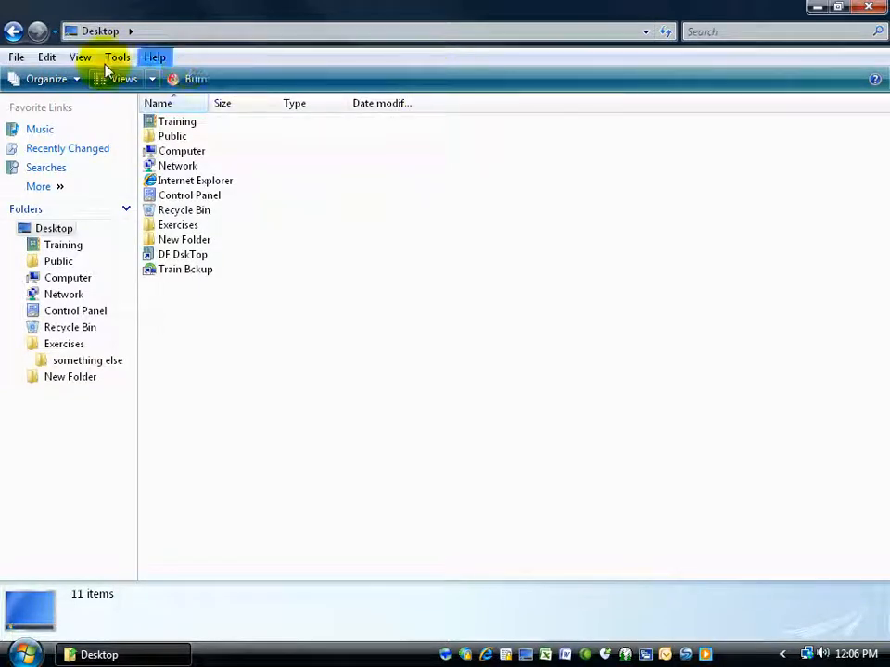
# Step: Turn off the classic menu bar in the window's layout options
pyautogui.click(51, 80)
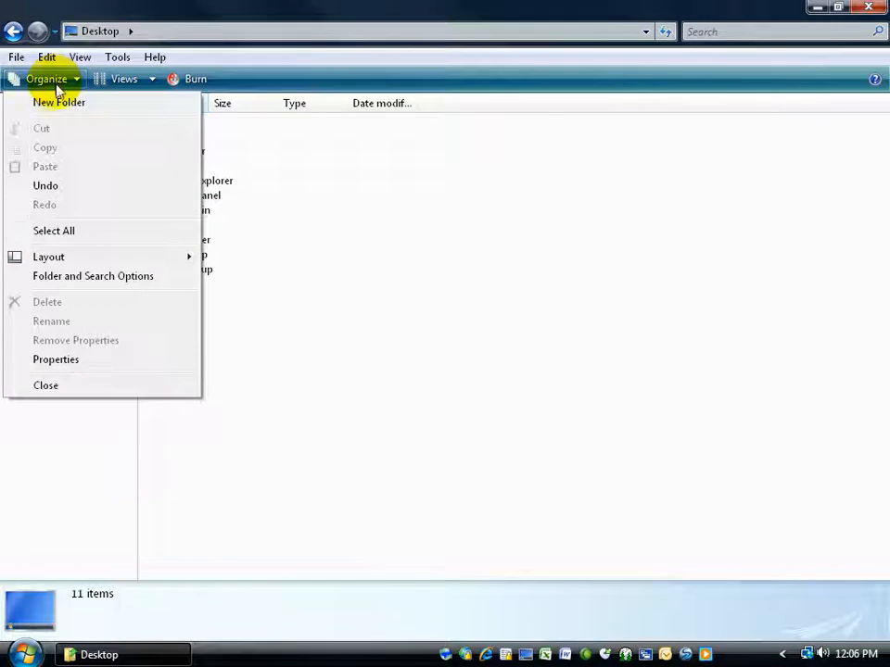
pyautogui.moveTo(71, 256)
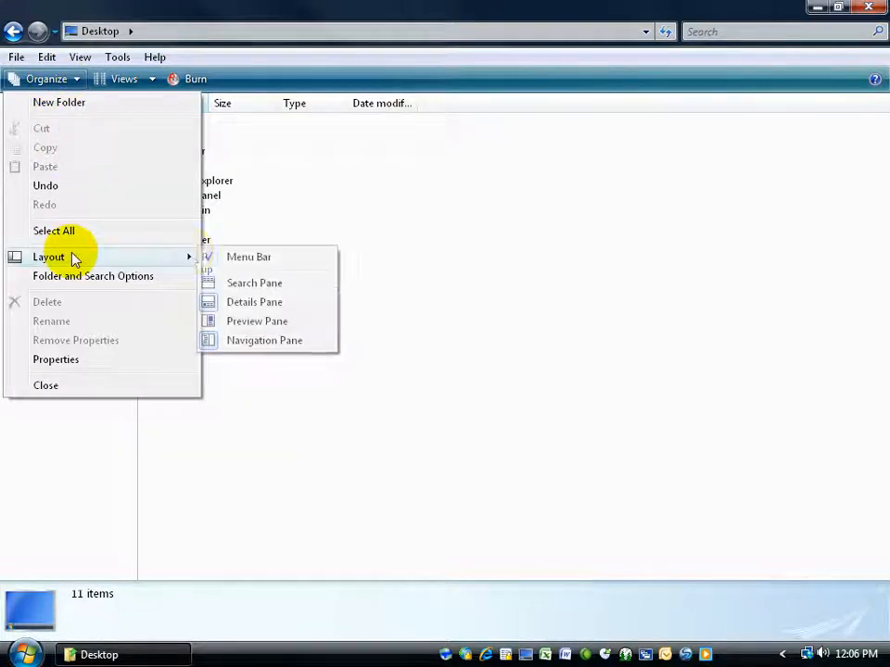
pyautogui.click(248, 259)
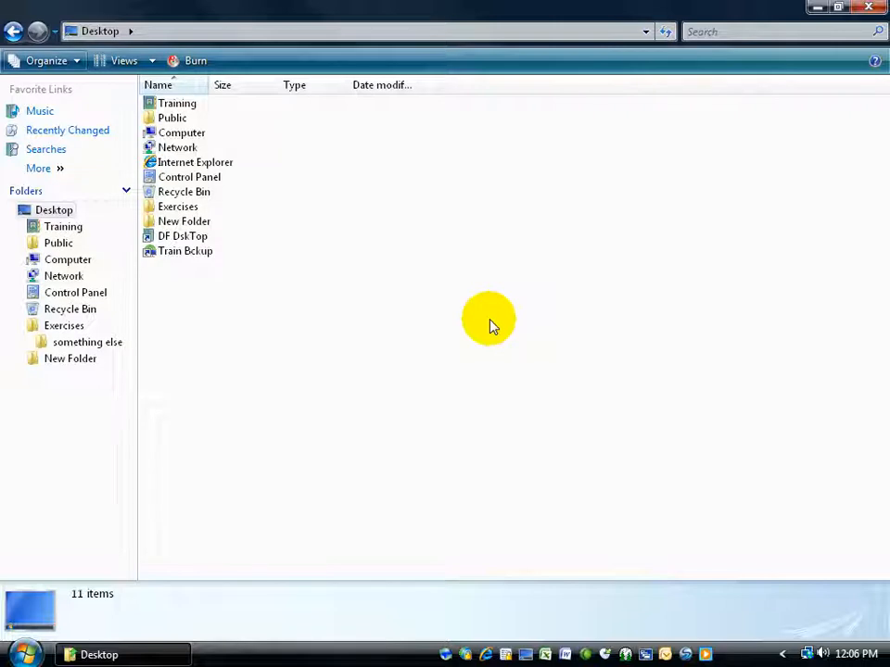
# Step: Reveal the classic menu bar temporarily and dismiss it, and reveal it again to view the File commands before closing it
pyautogui.press('alt')
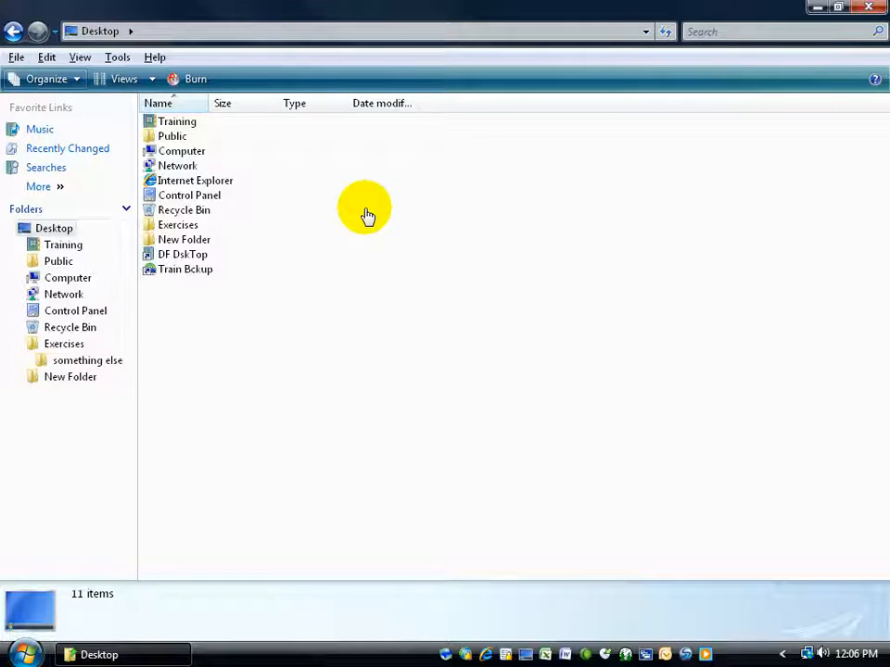
pyautogui.click(474, 235)
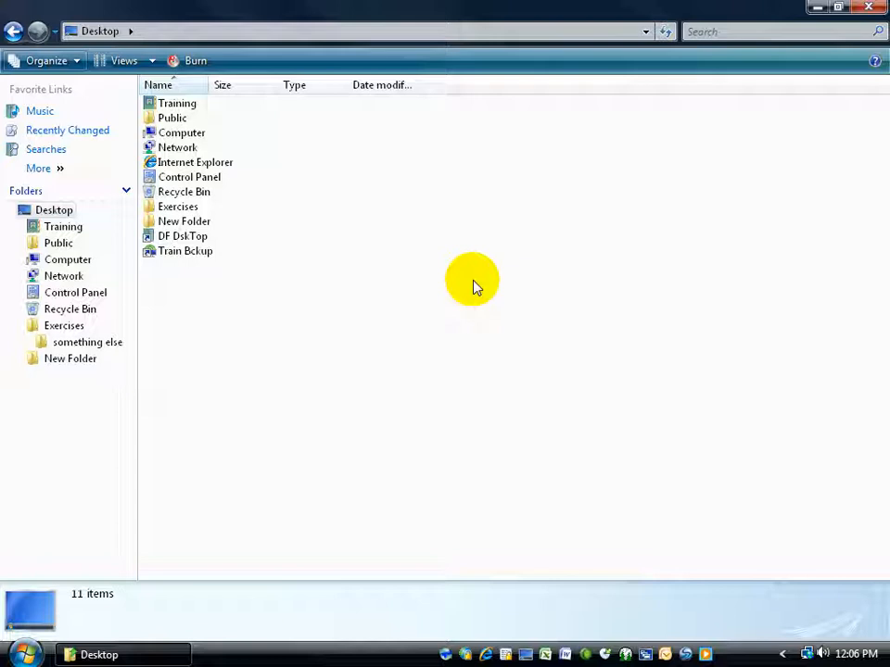
pyautogui.press('alt')
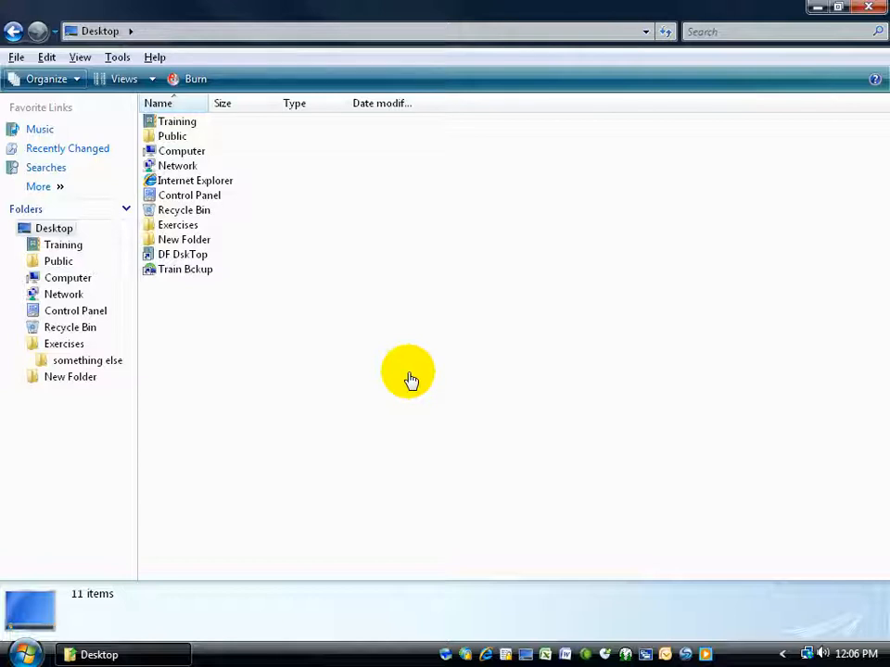
pyautogui.hotkey('alt', 'f')
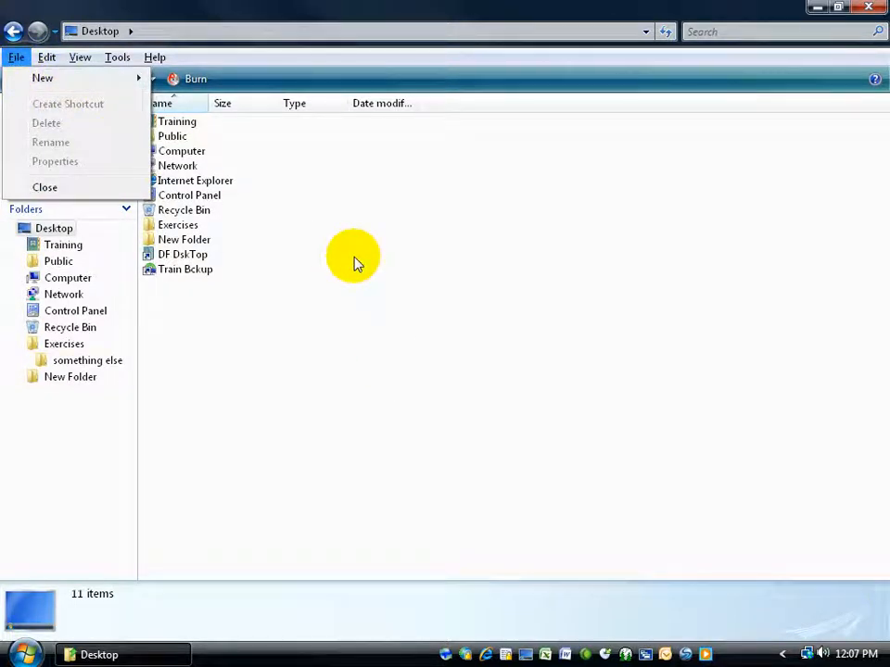
pyautogui.press('Escape')
pyautogui.press('Escape')
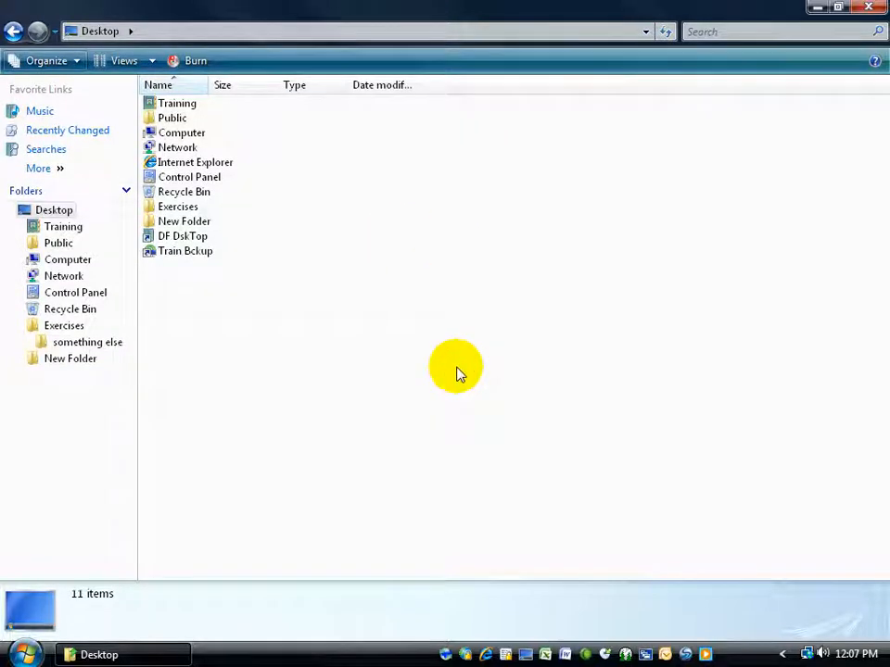
# Step: Bring the temporary menu bar back, view its Edit commands, and dismiss it
pyautogui.press('alt')
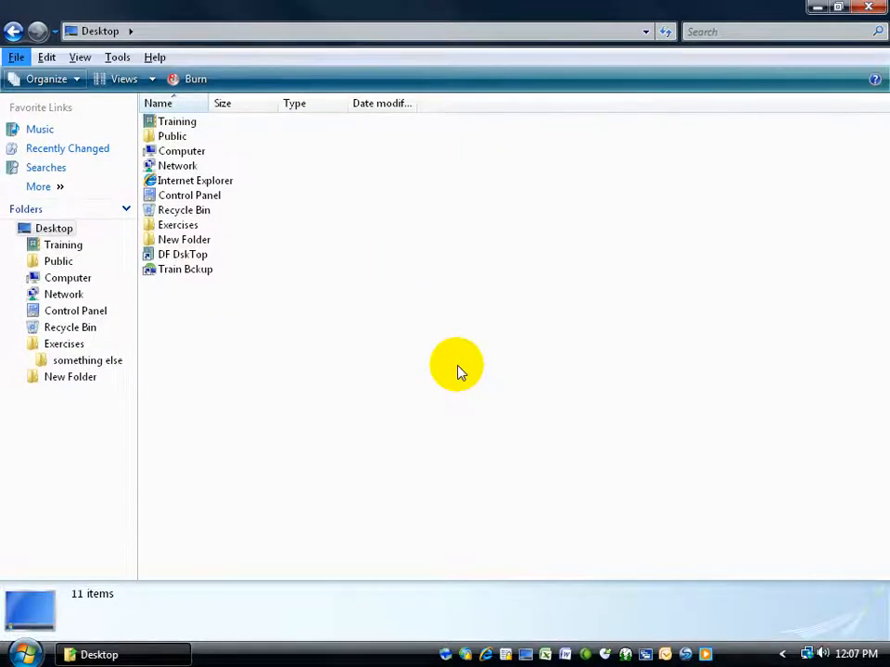
pyautogui.press('alt')
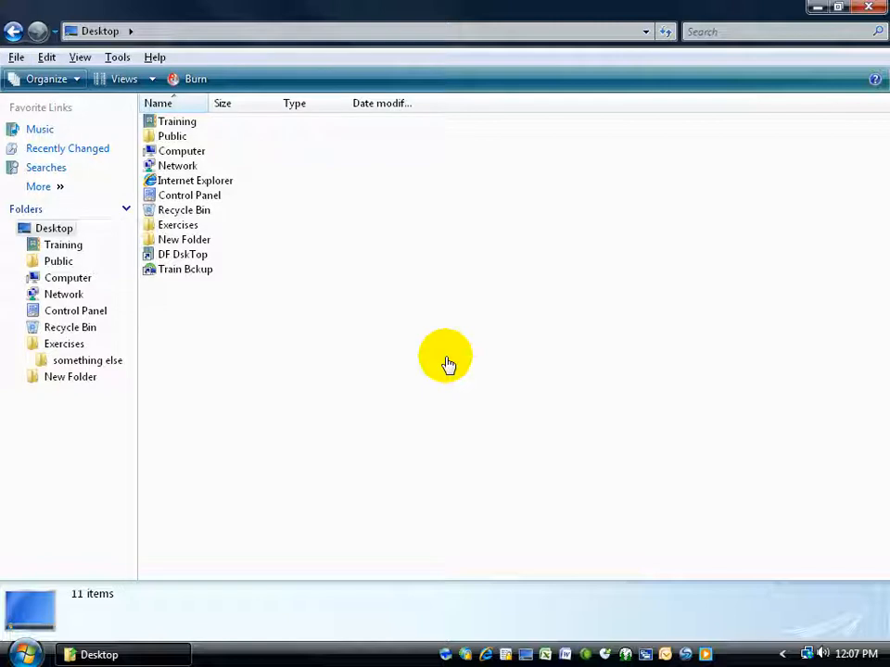
pyautogui.hotkey('alt', 'e')
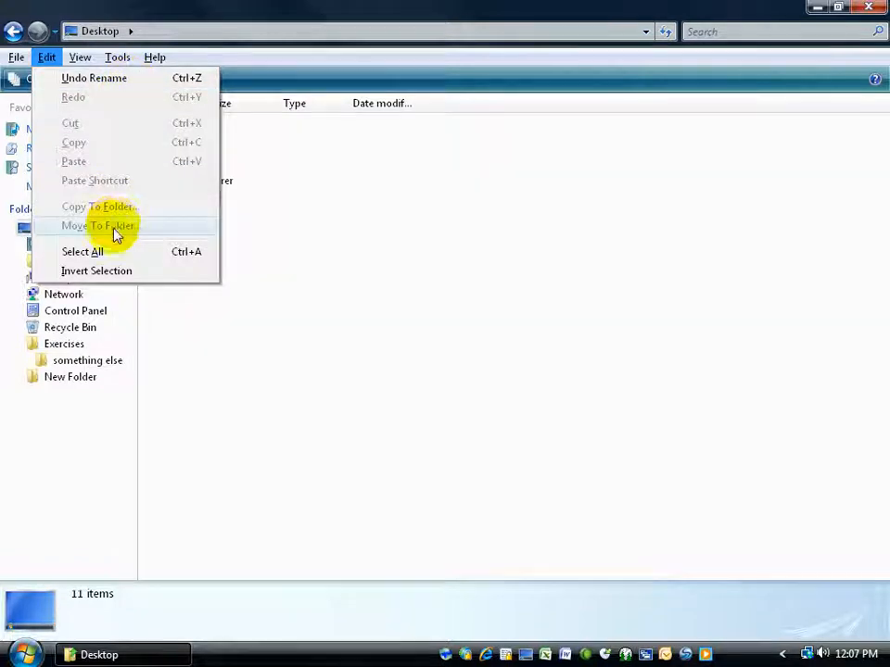
pyautogui.click(329, 325)
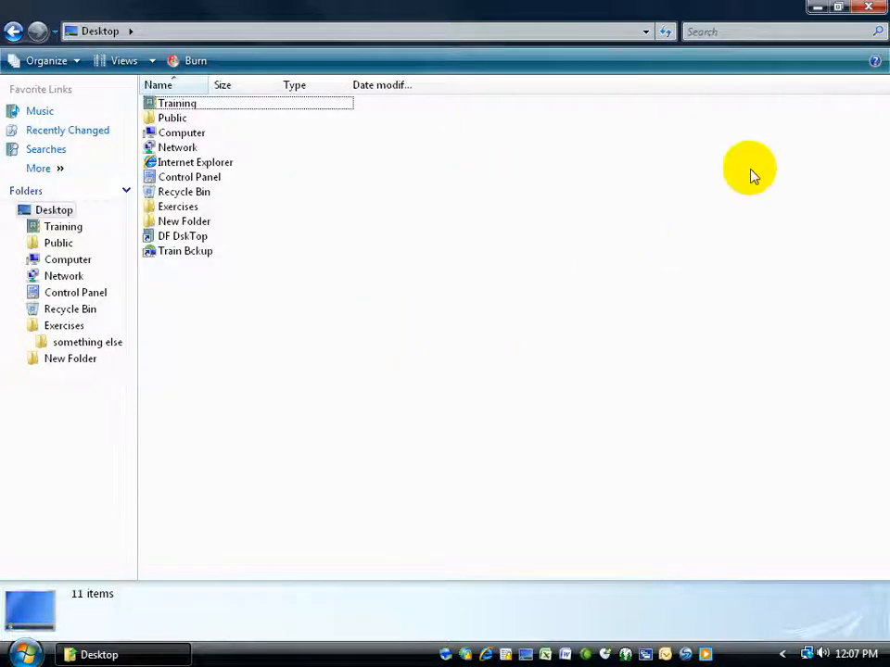
# Step: Restore the Desktop window to its smaller size, and view the desktop background's context options and the Start menu
pyautogui.click(838, 7)
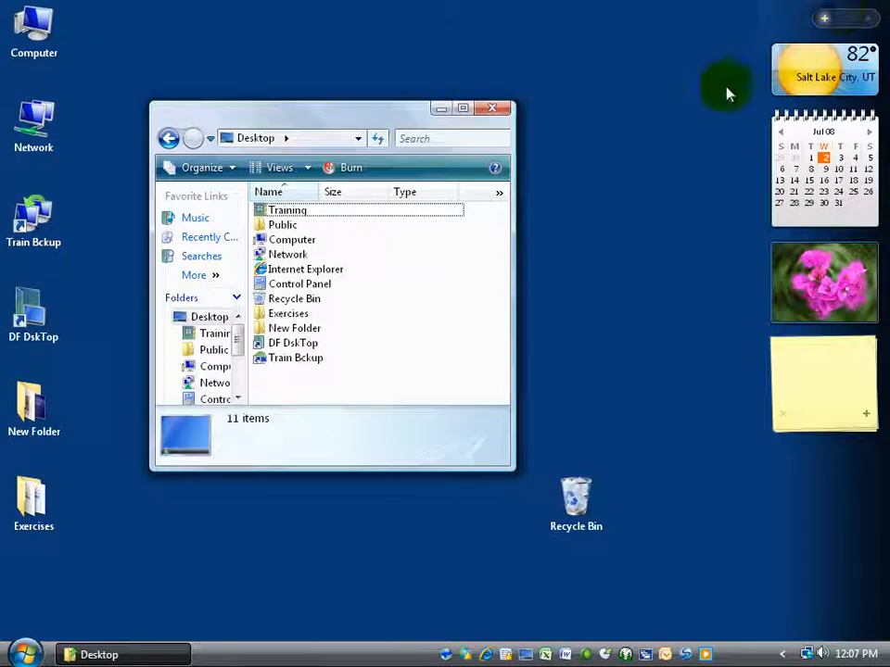
pyautogui.rightClick(605, 118)
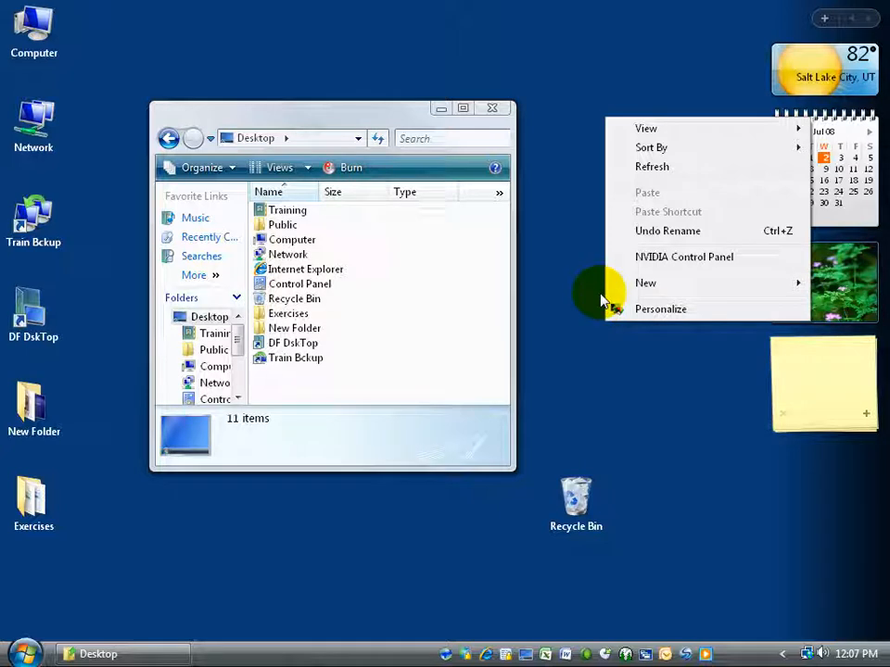
pyautogui.click(22, 652)
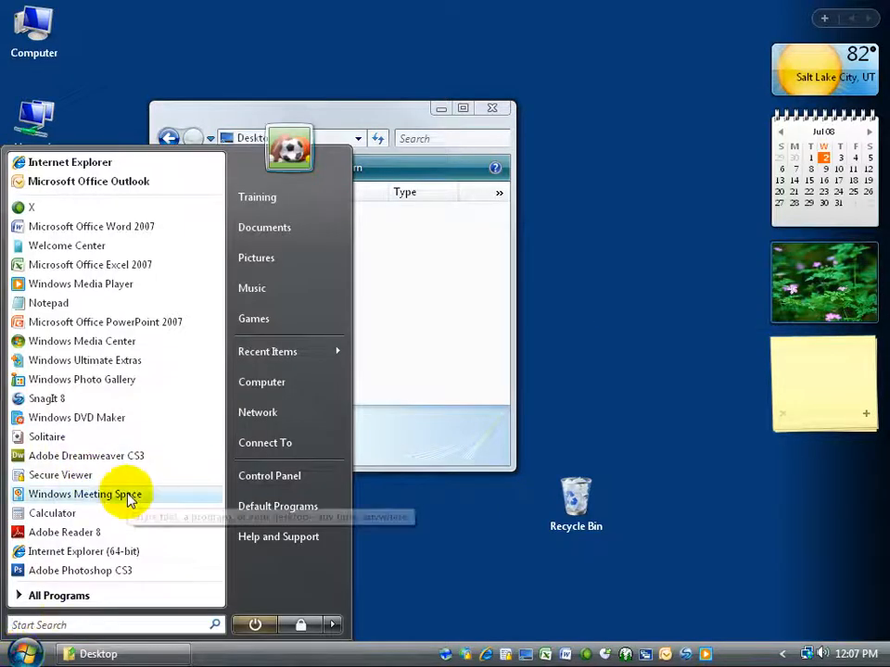
pyautogui.click(632, 308)
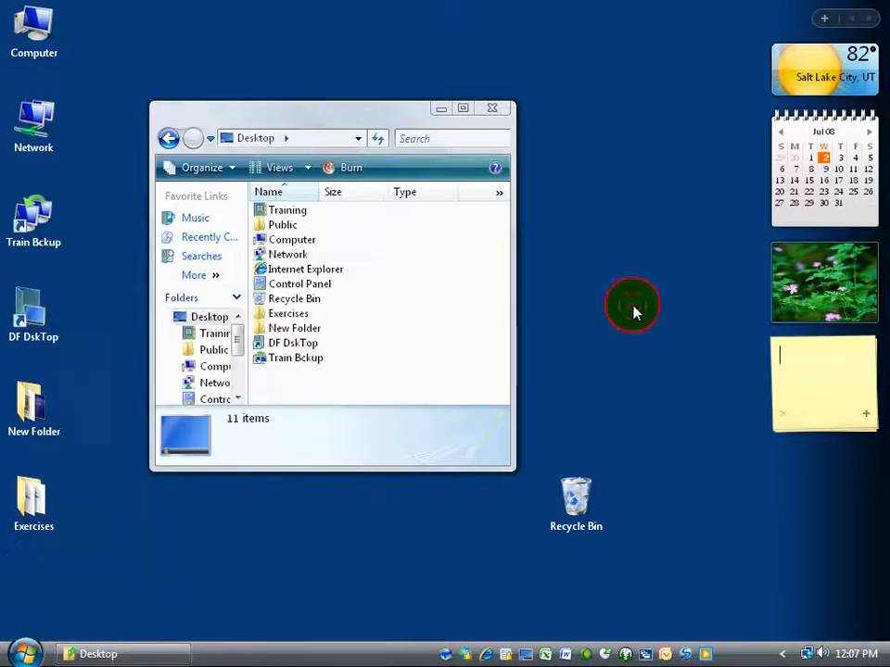
# Step: Maximize the Desktop window and show Desktop's list of sublocations in the folder path
pyautogui.click(460, 110)
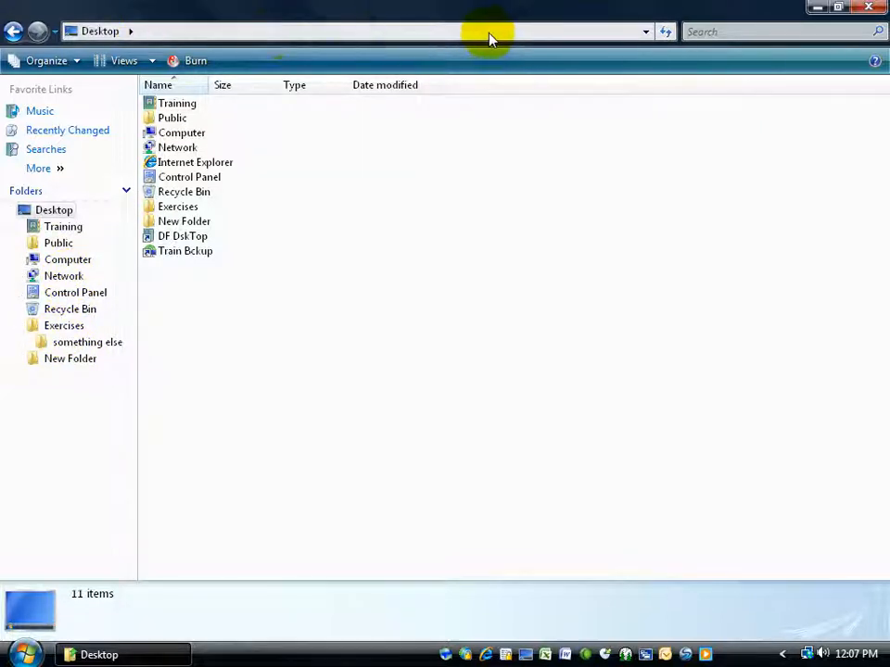
pyautogui.click(131, 31)
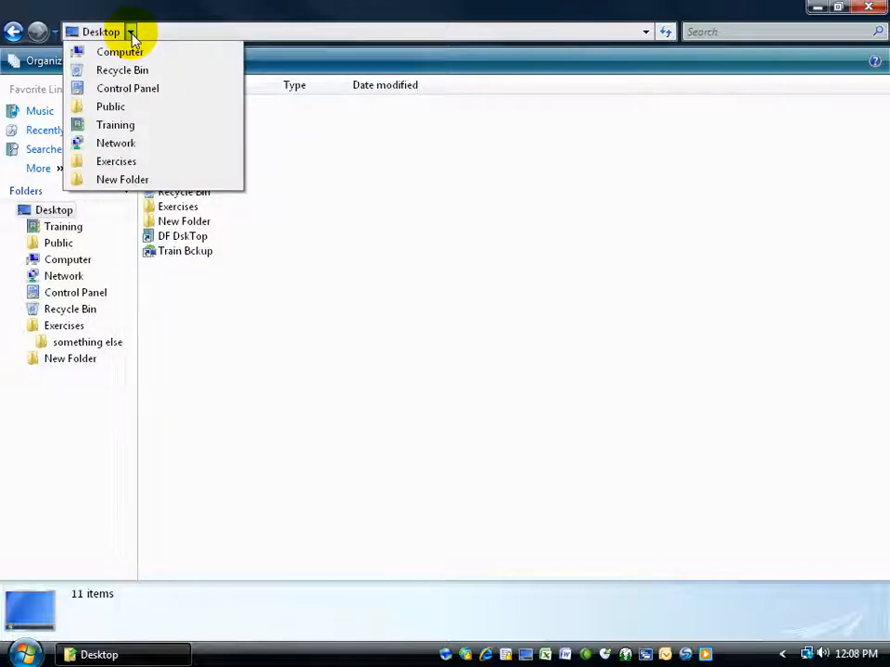
# Step: Dismiss the list of Desktop's sublocations and turn on the permanent Menu Bar in the window's layout
pyautogui.click(136, 15)
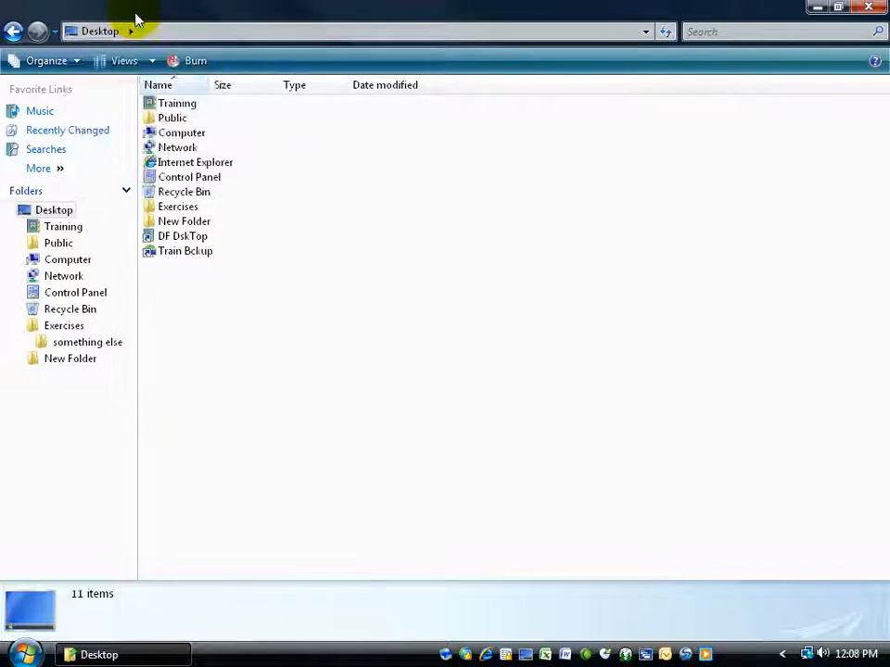
pyautogui.click(75, 60)
pyautogui.moveTo(83, 240)
pyautogui.click(234, 240)
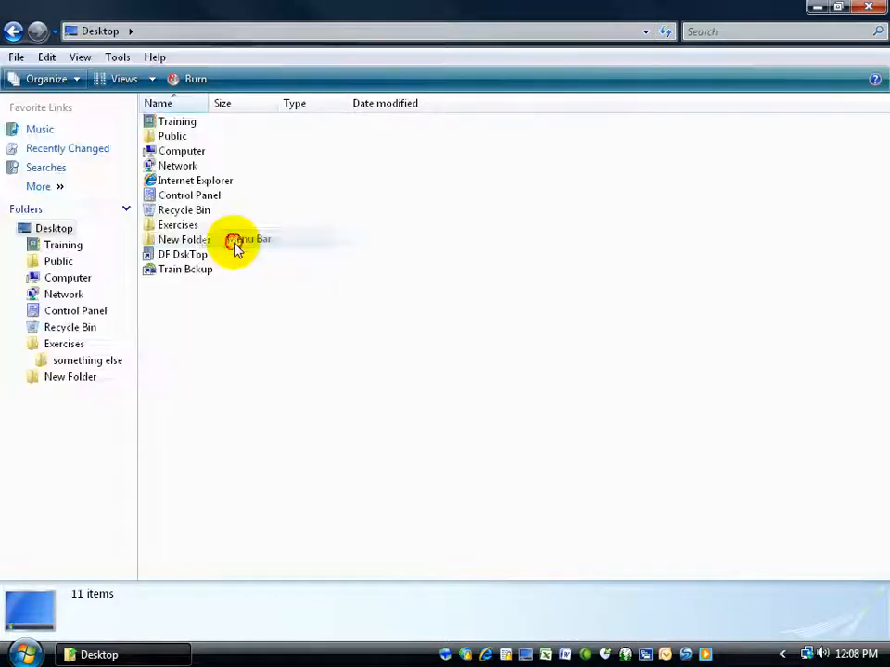
# Step: View the commands on the classic menu bar from Edit through View to Help, and dismiss them
pyautogui.click(46, 58)
pyautogui.moveTo(76, 59)
pyautogui.moveTo(155, 58)
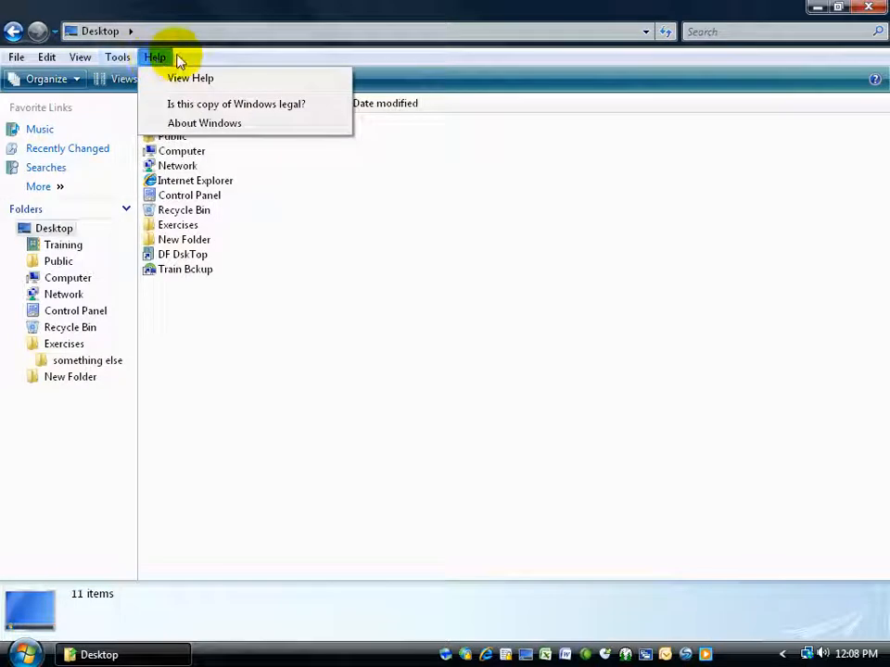
pyautogui.click(224, 58)
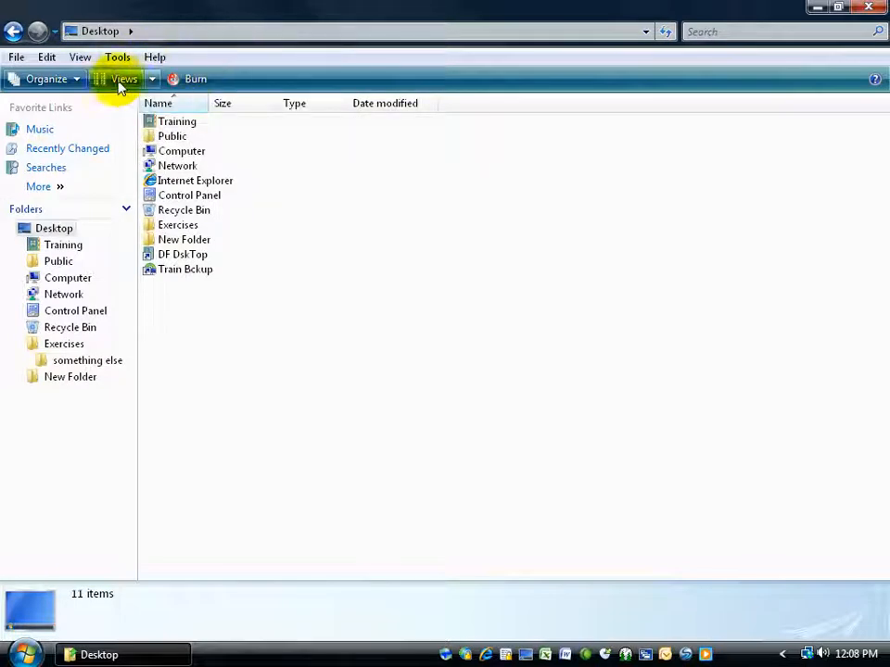
# Step: Turn off the Menu Bar in the Desktop window's layout and close the window
pyautogui.click(76, 79)
pyautogui.moveTo(120, 257)
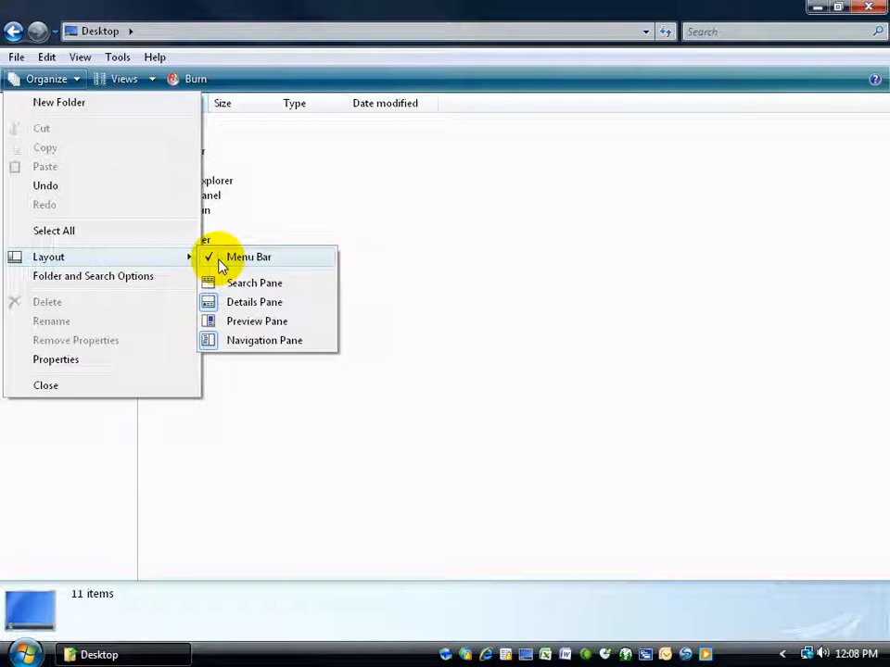
pyautogui.click(223, 263)
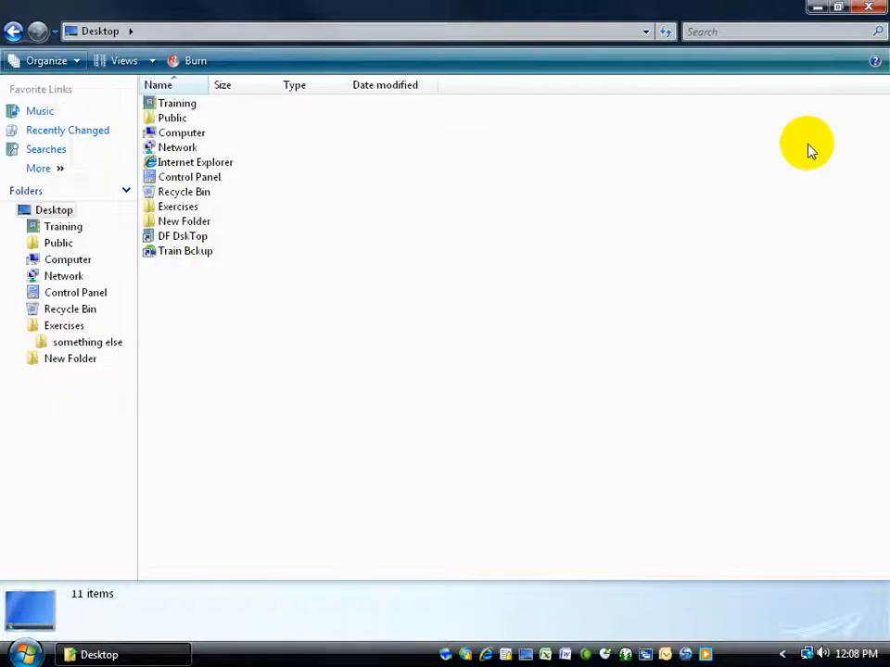
pyautogui.click(867, 7)
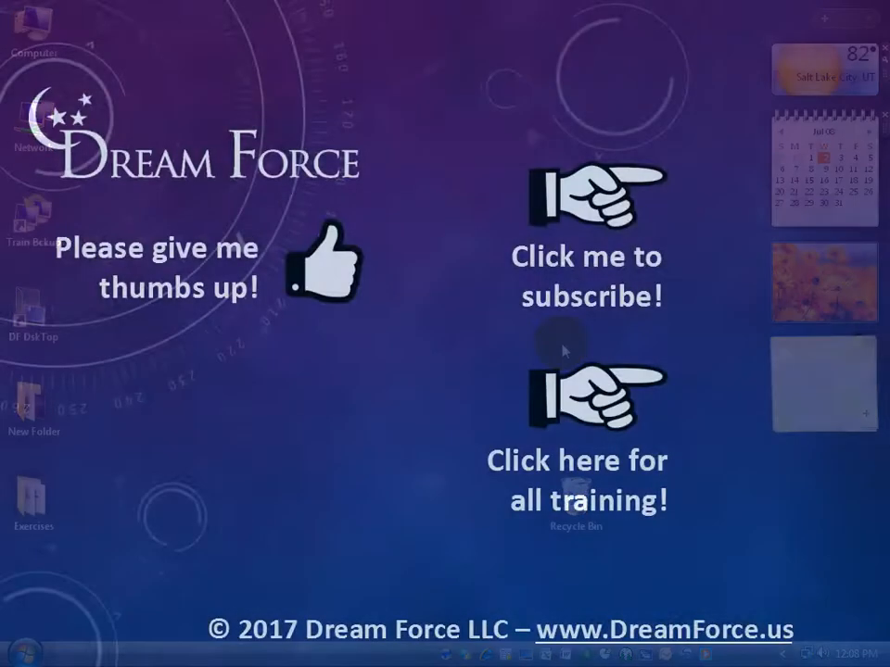